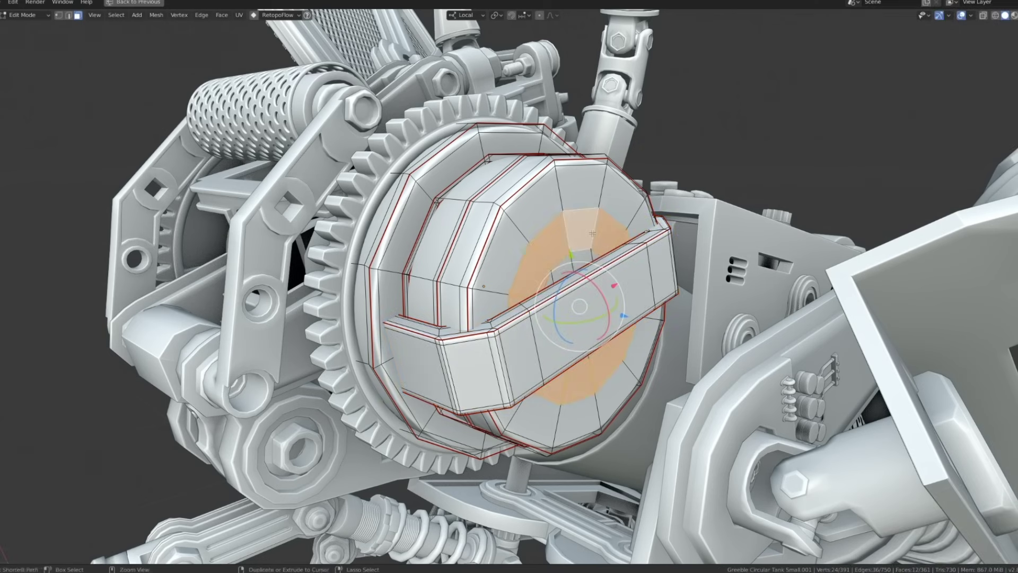
Grow the selection to the whole front cap disc, scale it down, and return to object mode.
key(ctrl+KP_Add)
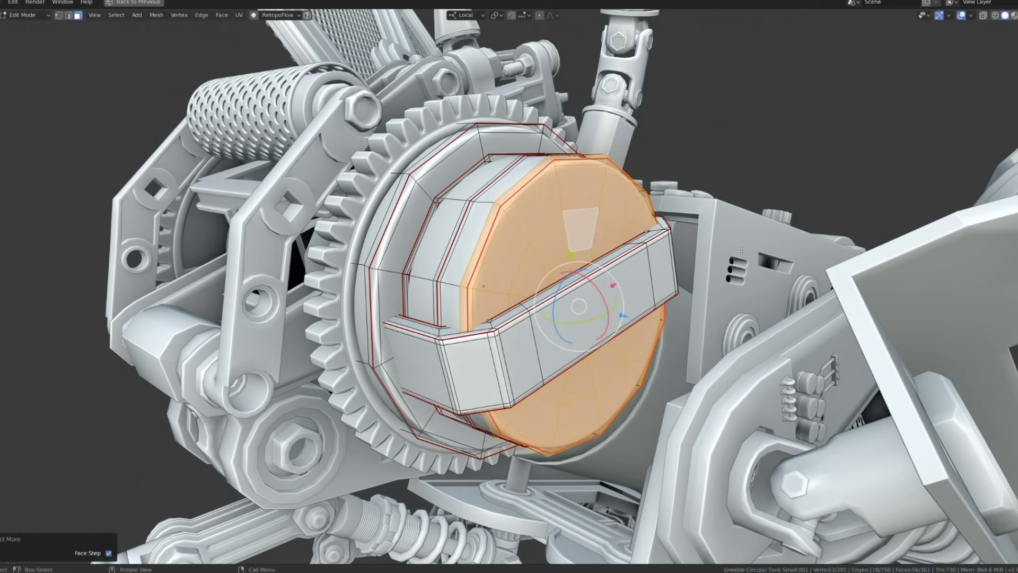
key(s)
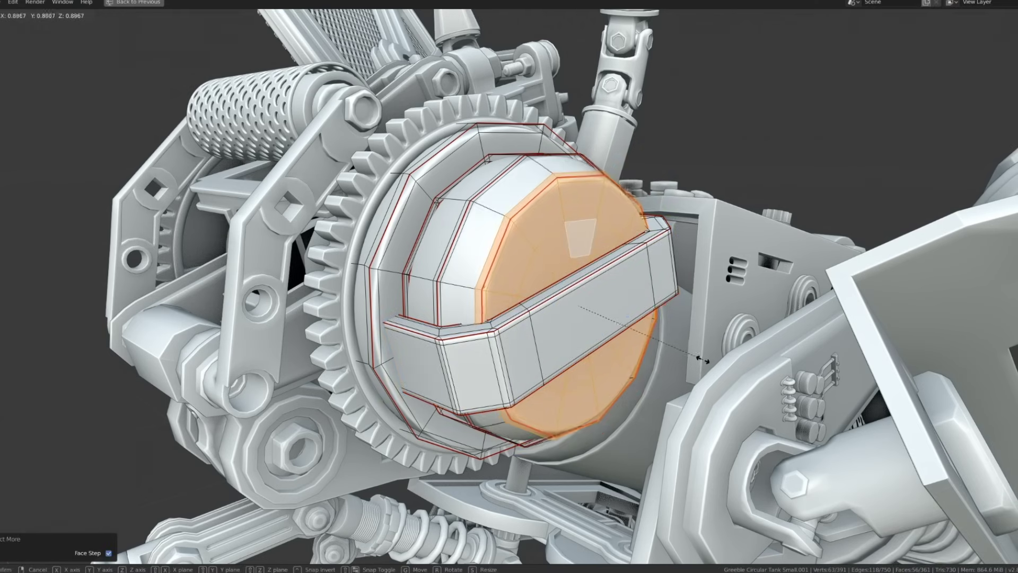
click(692, 359)
key(Tab)
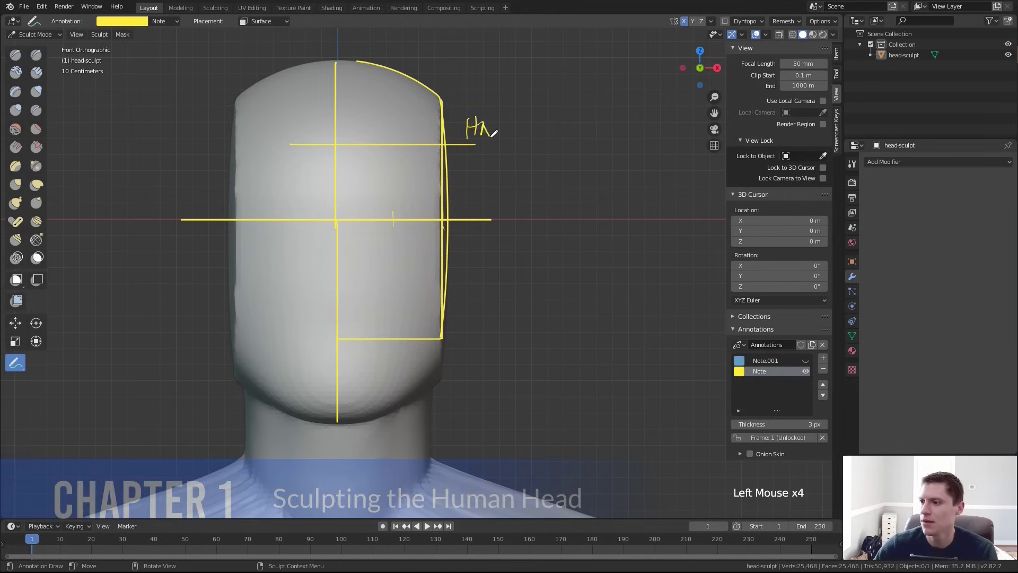
Annotate the word HAIR beside the head sculpt.
drag(487, 129, 497, 127)
drag(502, 116, 502, 138)
drag(506, 139, 519, 139)
ctrl+middle_drag(518, 132, 396, 206)
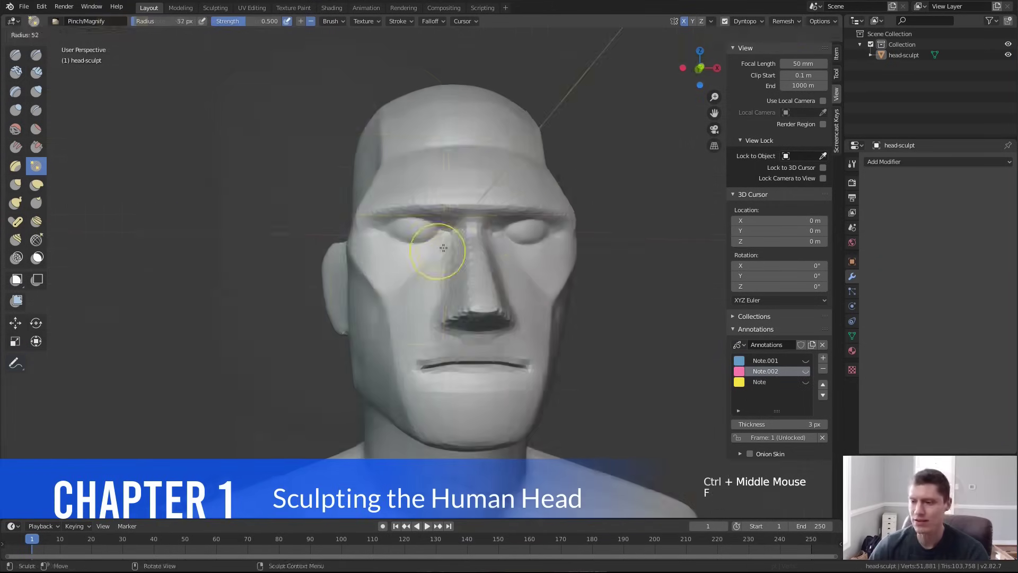
middle_drag(443, 246, 416, 246)
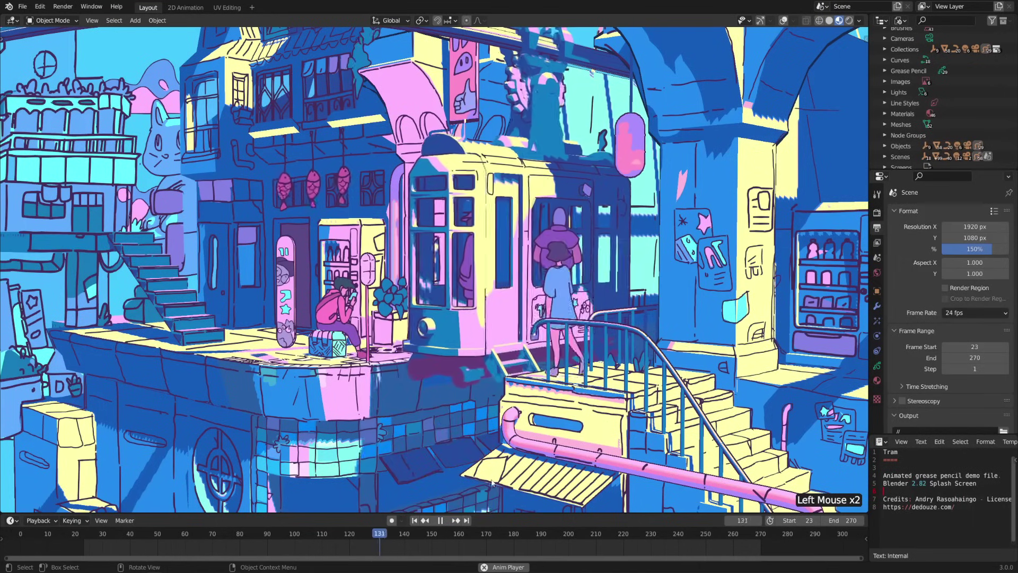
middle_drag(441, 448, 403, 297)
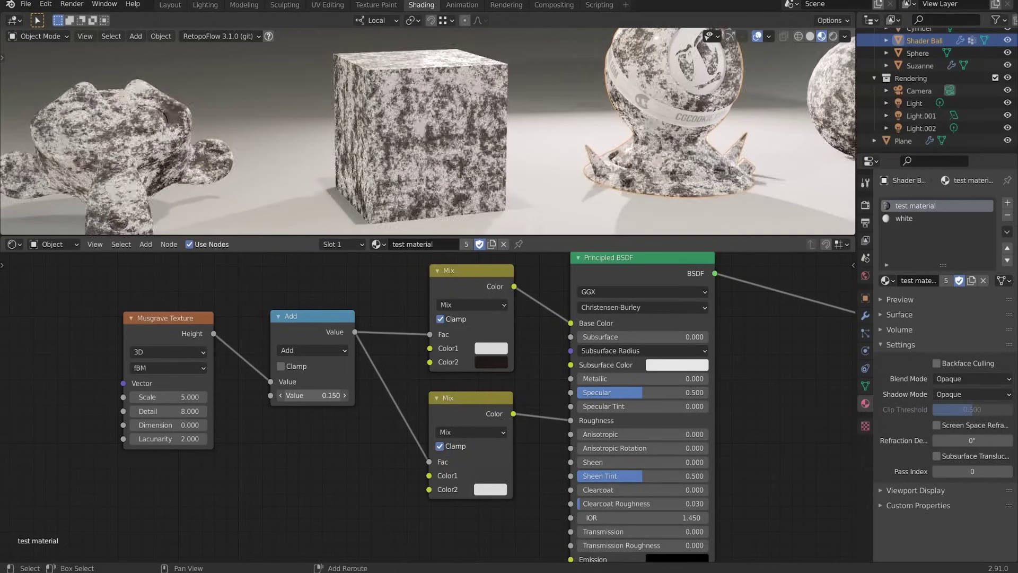
Set Lava Strength to 200 and Lava Amount to 0, then switch the render engine to Eevee.
scroll(463, 97, up, 4)
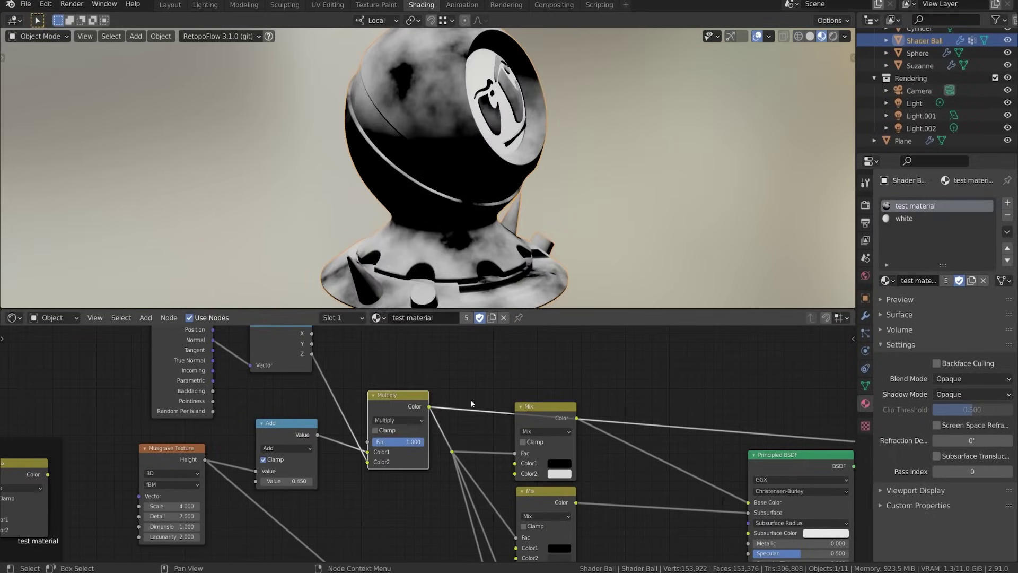
click(399, 420)
click(403, 309)
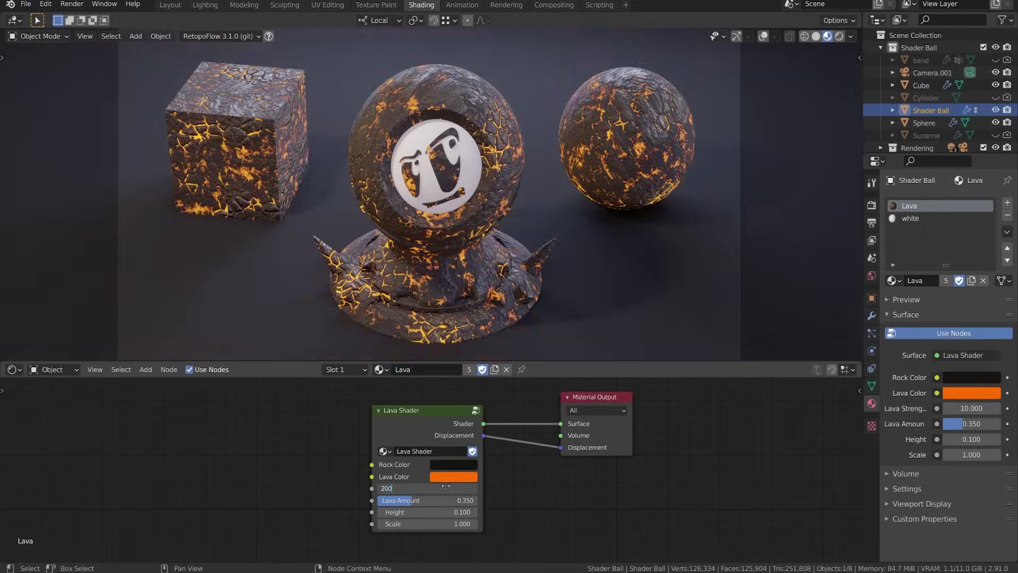
key(Return)
mouse_move(424, 501)
mouse_down()
mouse_move(378, 500)
mouse_move(435, 500)
mouse_up()
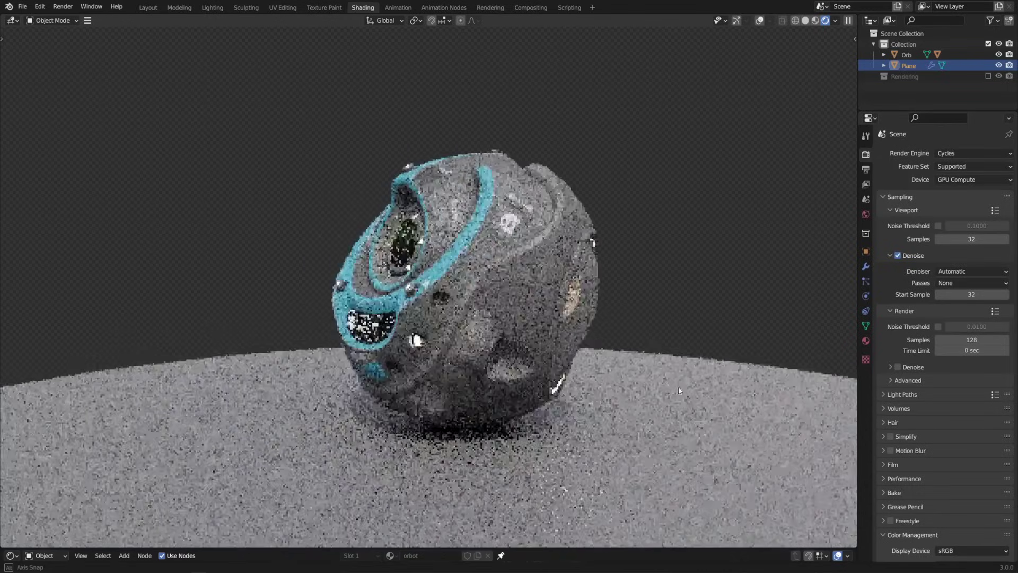
click(962, 155)
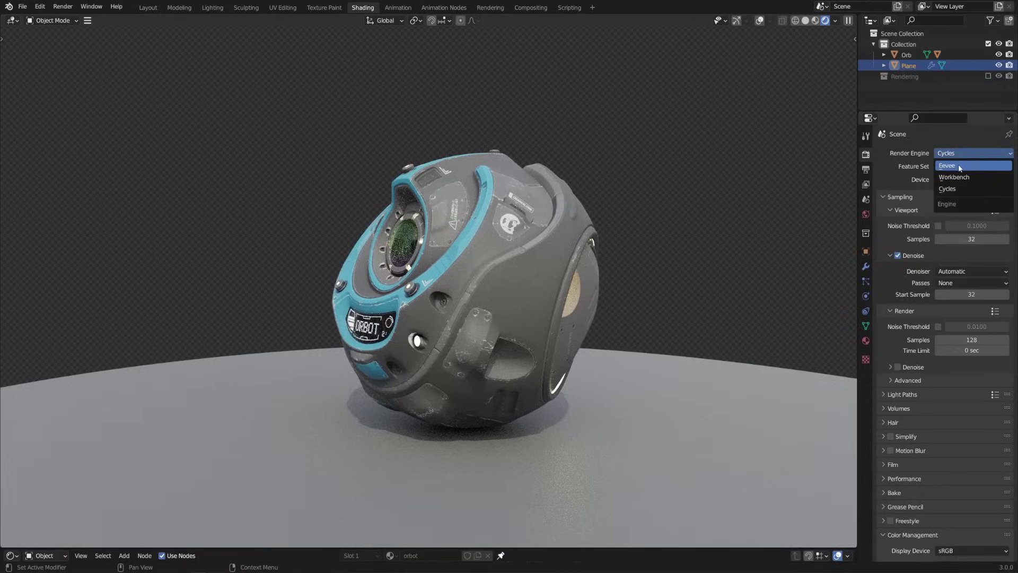
click(960, 166)
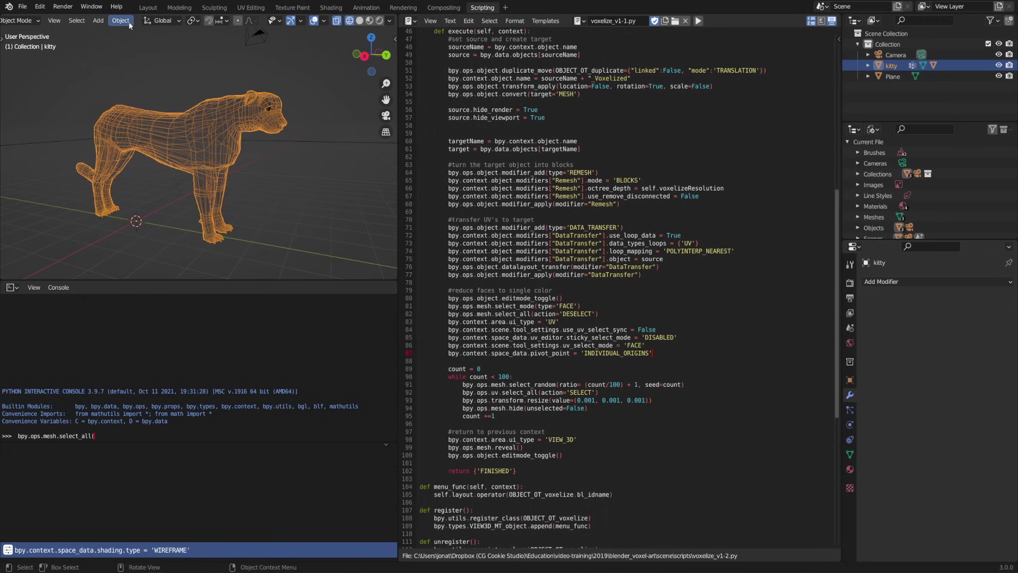
Voxelize the kitty model through Object > Voxelize, then raise Voxel Resolution to 7.
click(121, 20)
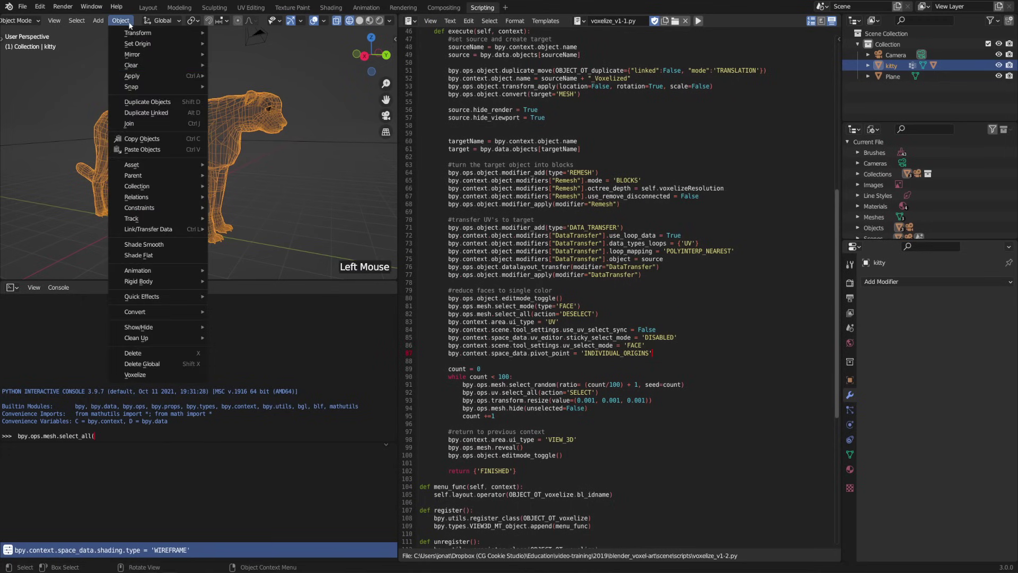
click(132, 374)
click(131, 407)
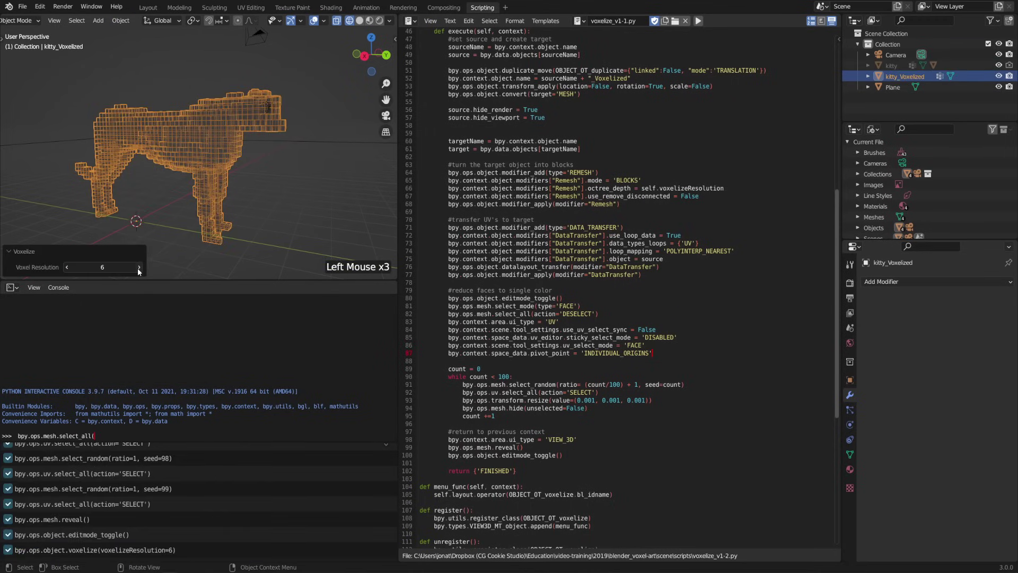
click(139, 267)
middle_drag(271, 235, 255, 197)
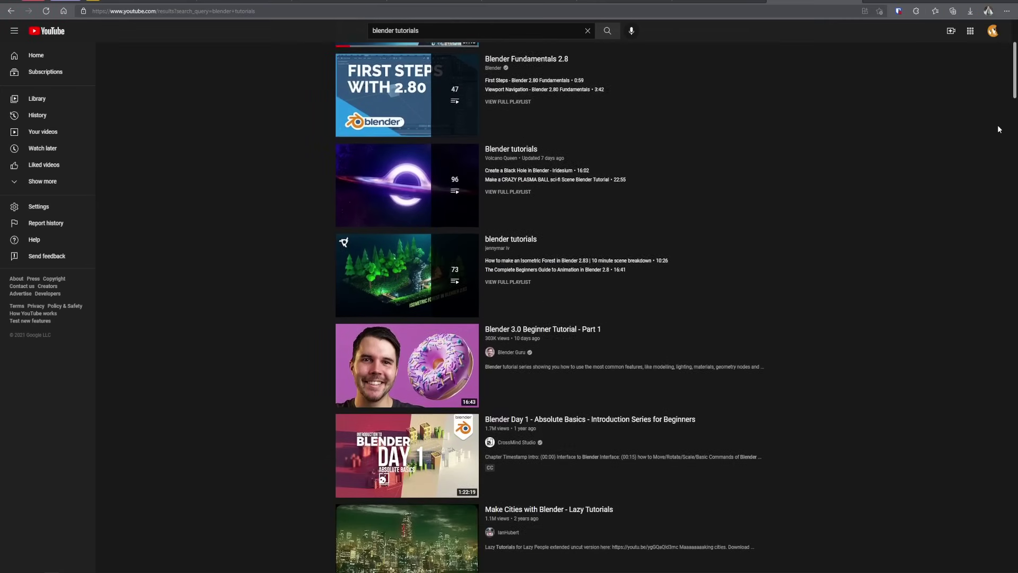
Scroll down through the YouTube search results for blender tutorials.
scroll(998, 126, down, 8)
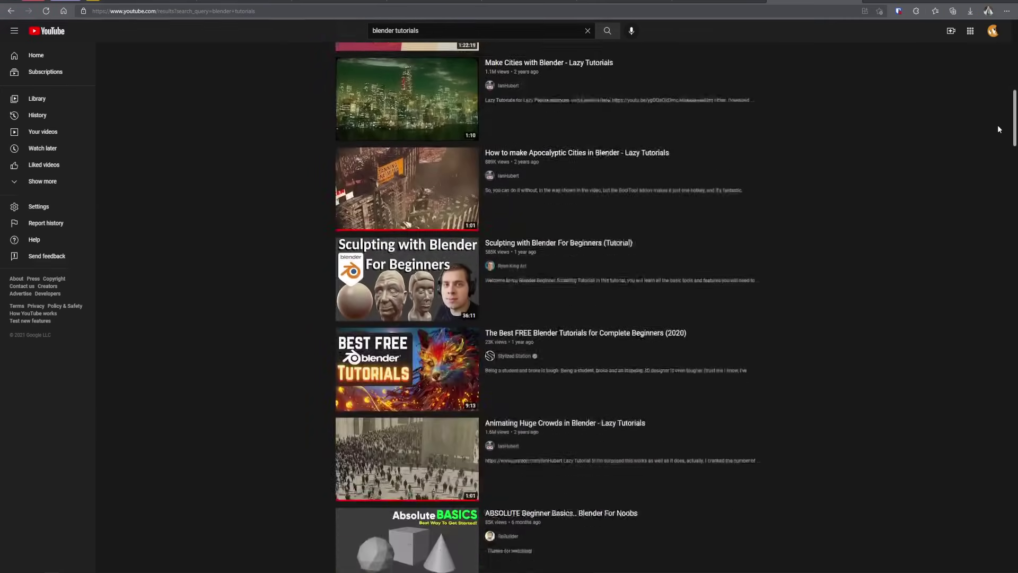
scroll(999, 129, down, 10)
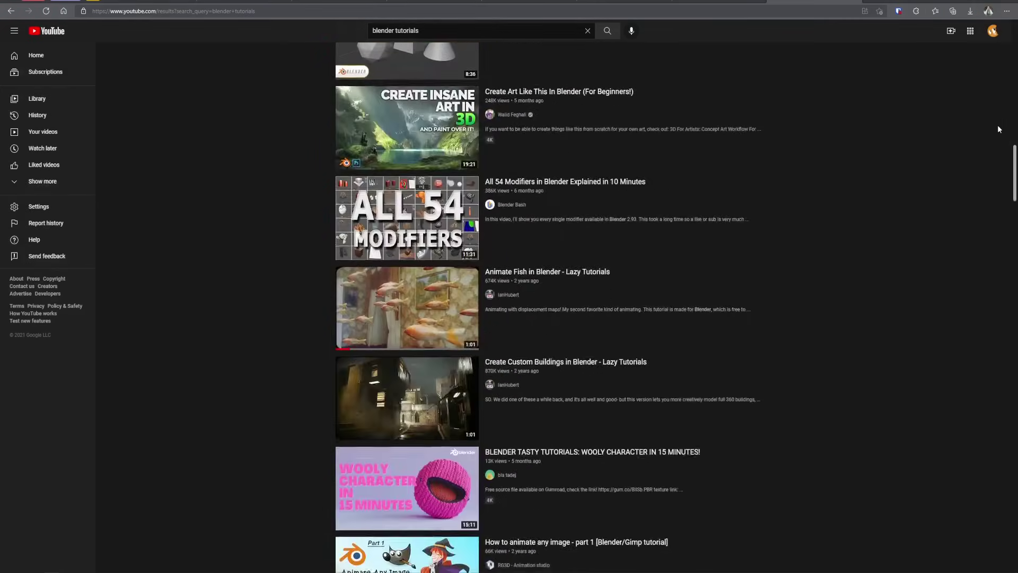
scroll(999, 129, down, 15)
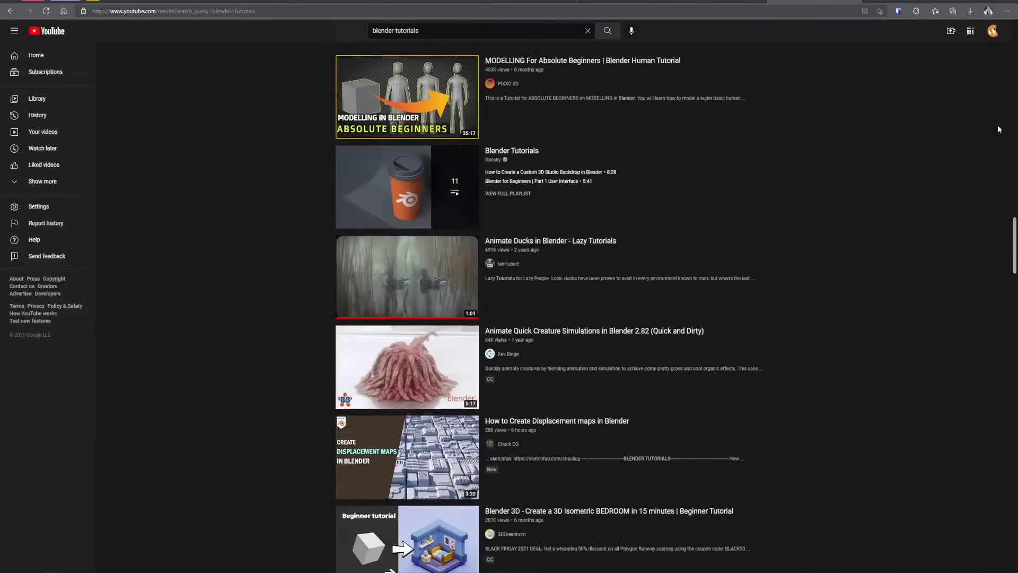
scroll(998, 125, down, 4)
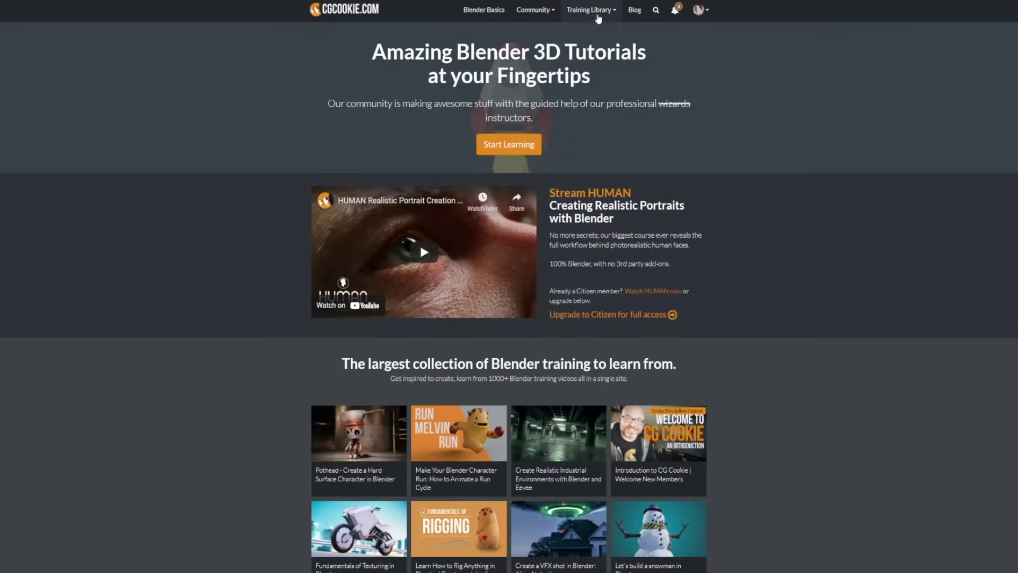
Open the Tackle the fundamentals learning flow from Training Library > Learning Flows.
mouse_move(598, 19)
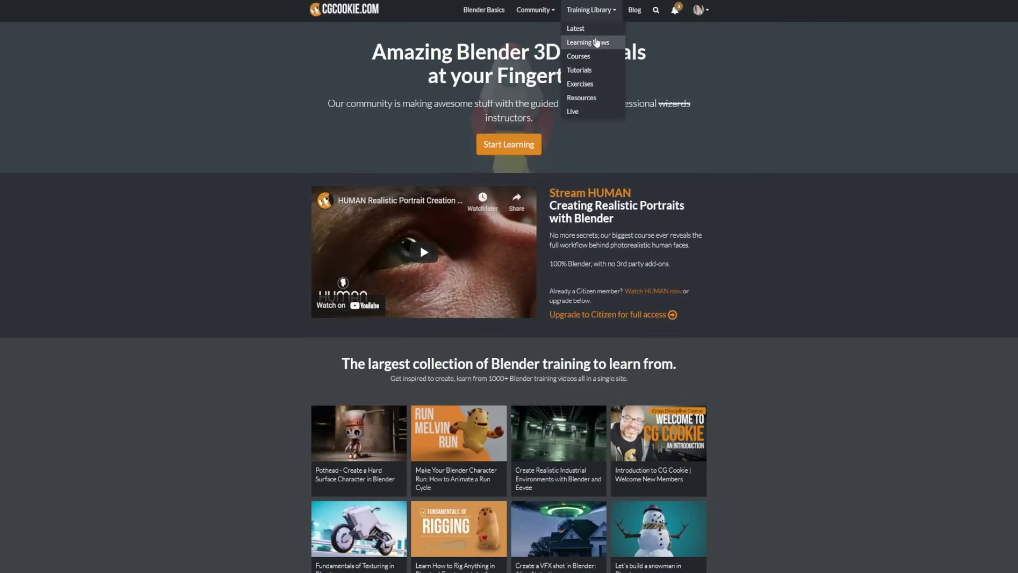
click(588, 39)
scroll(779, 100, down, 5)
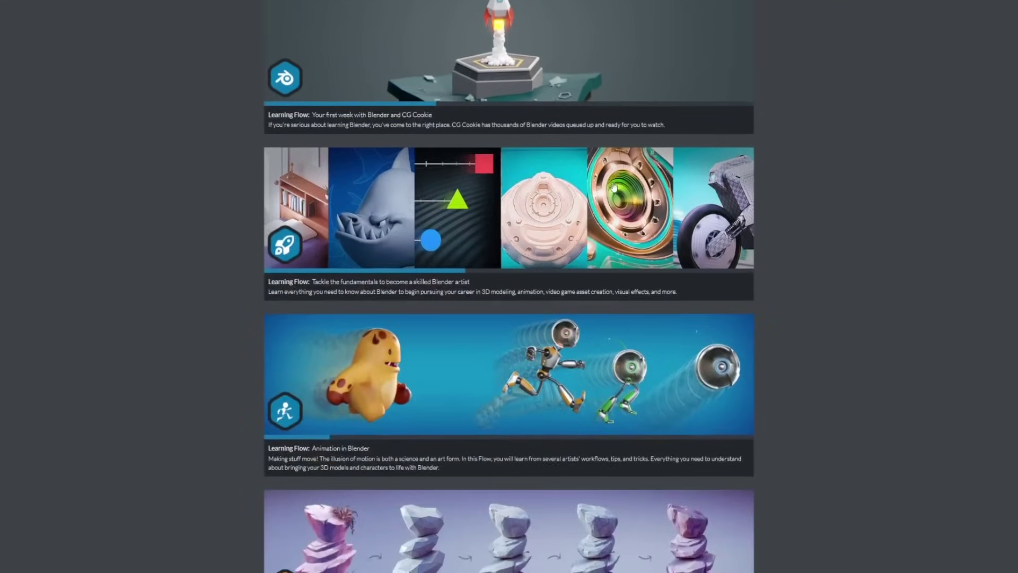
click(716, 228)
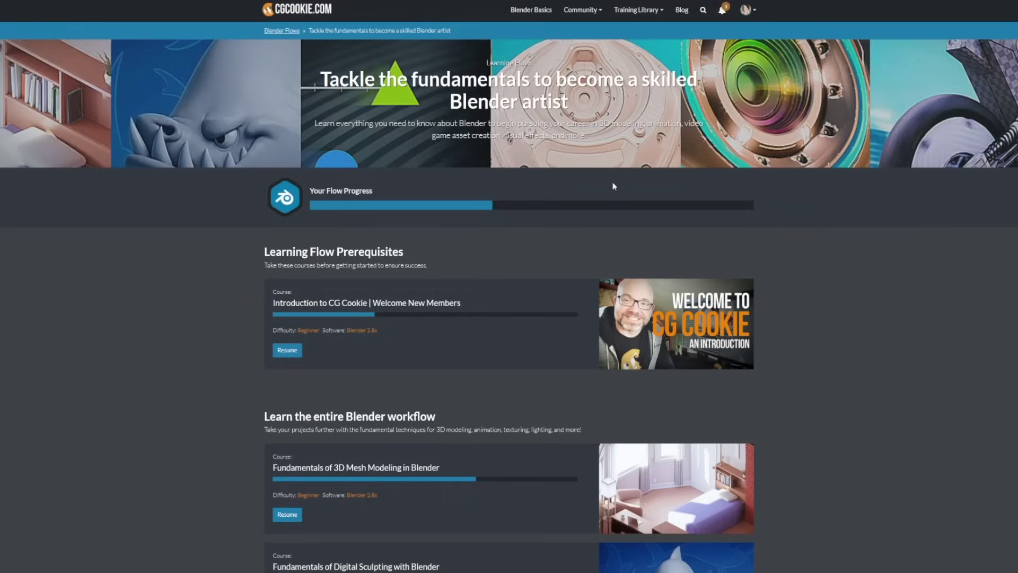
scroll(797, 244, down, 8)
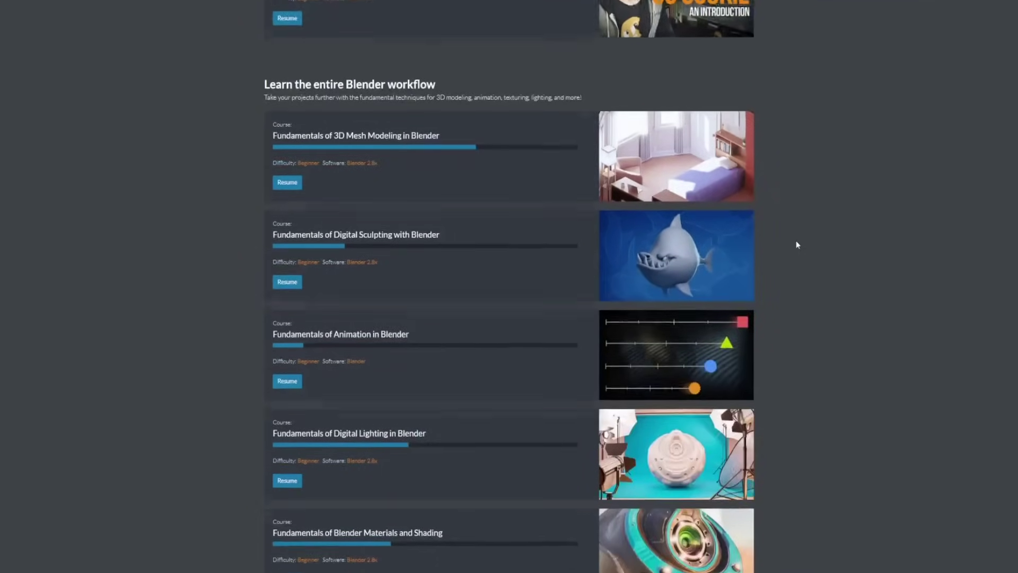
Look over the Fundamentals of Digital Lighting course, then go back to the flow's course list.
scroll(797, 241, down, 4)
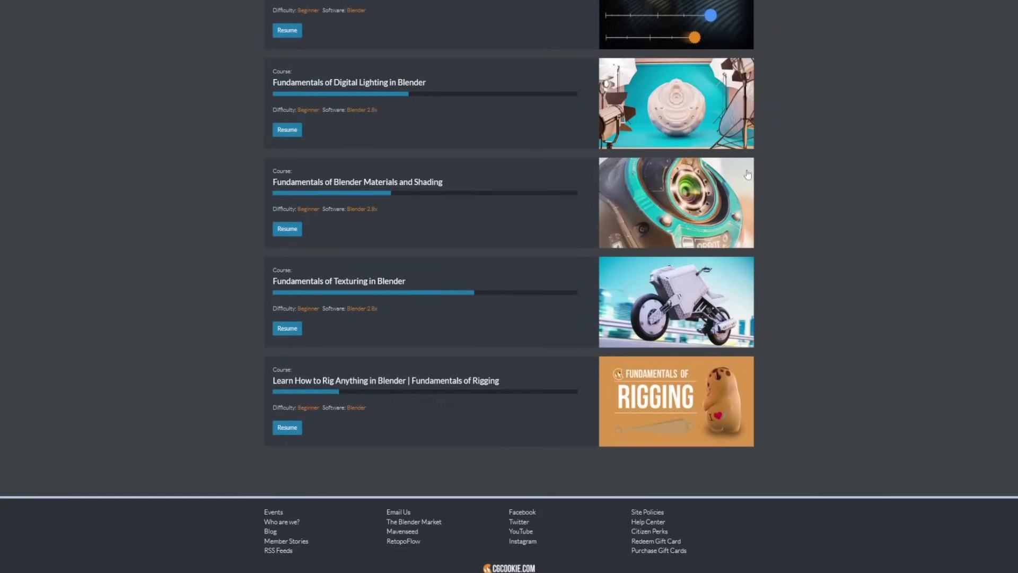
click(693, 121)
scroll(797, 179, down, 5)
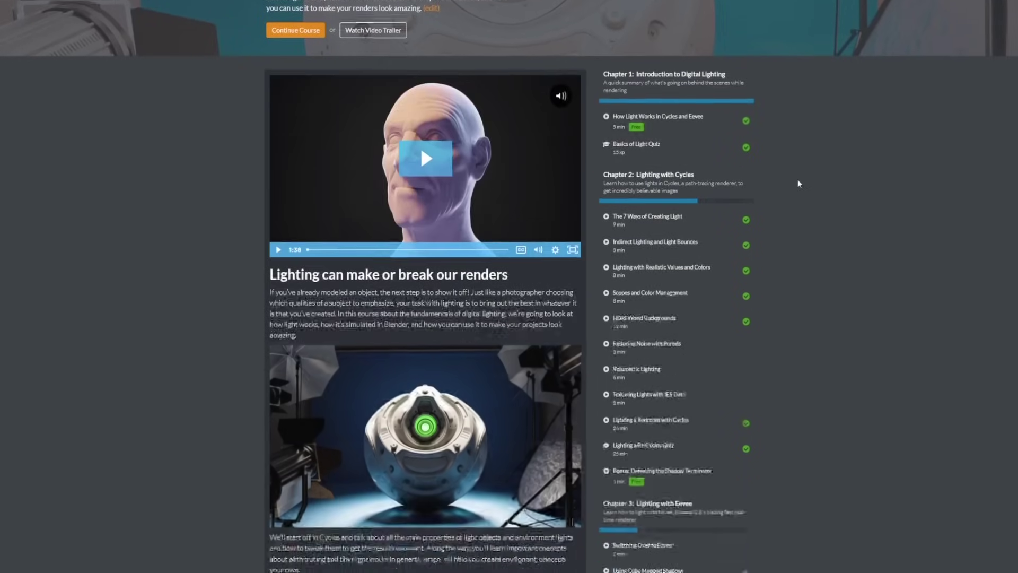
scroll(798, 183, down, 10)
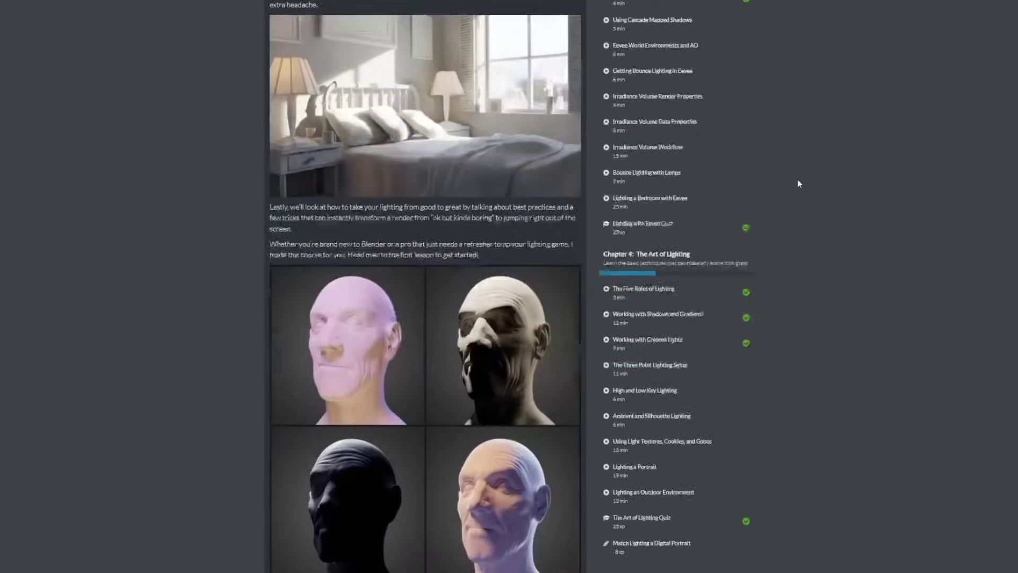
key(alt+Left)
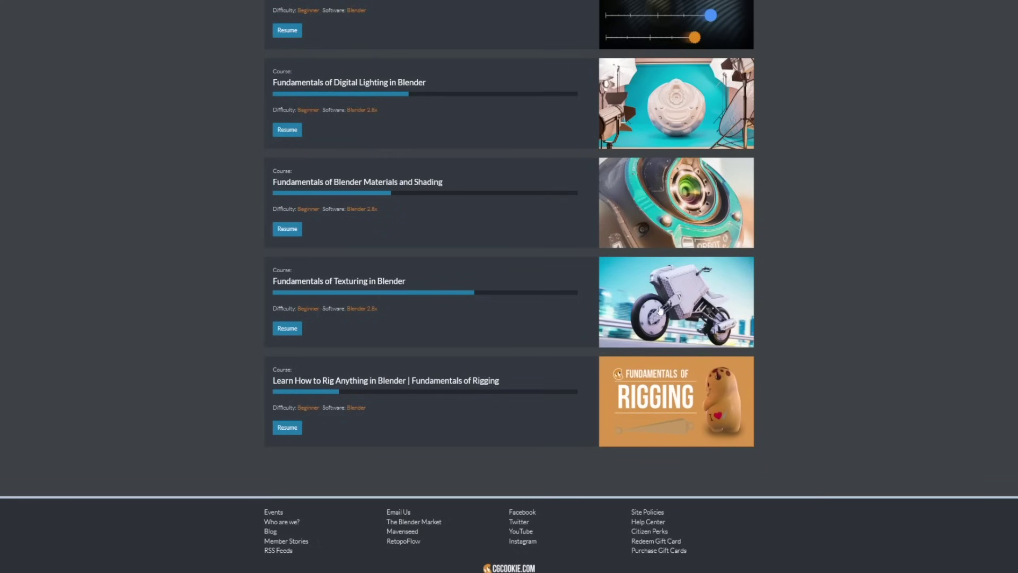
Open the Fundamentals of Blender Materials and Shading course page and scroll through it.
click(660, 239)
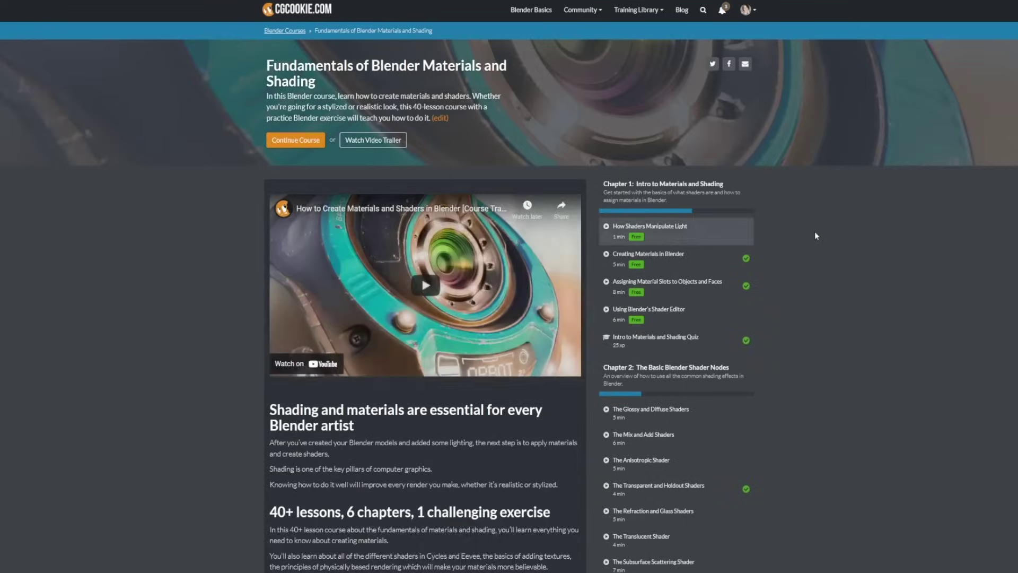
scroll(814, 231, down, 4)
scroll(815, 237, down, 7)
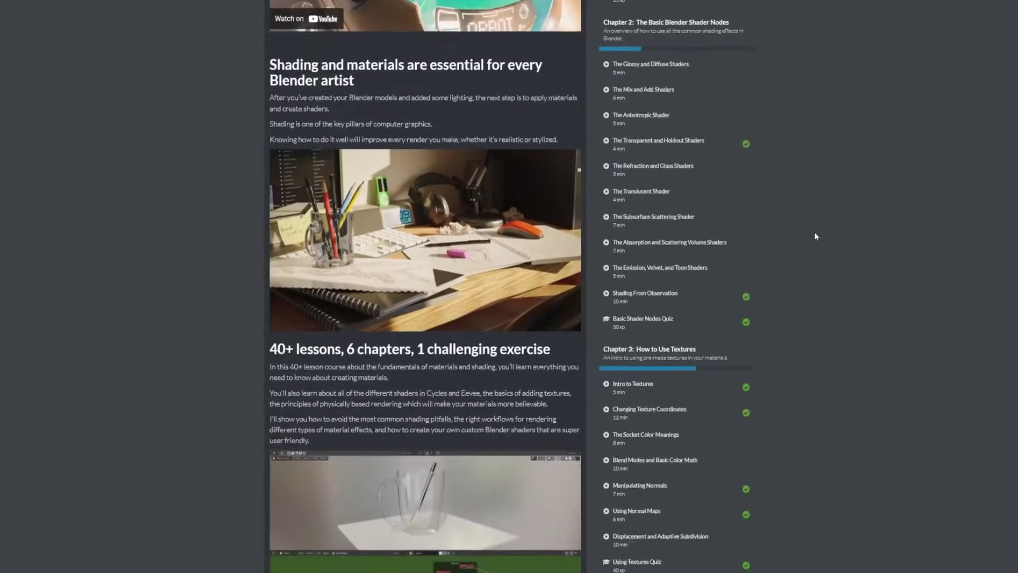
scroll(815, 237, down, 10)
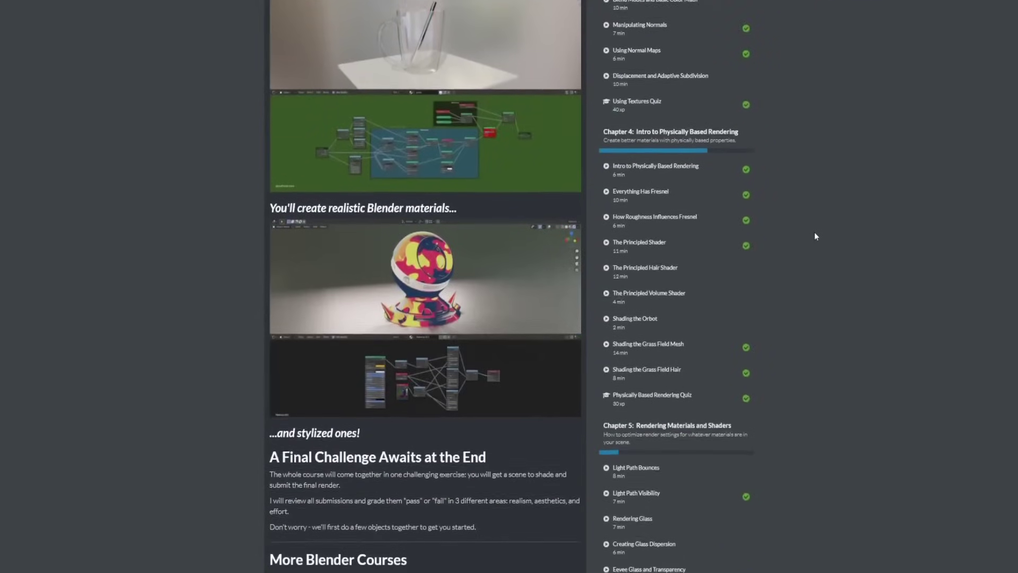
scroll(816, 237, down, 2)
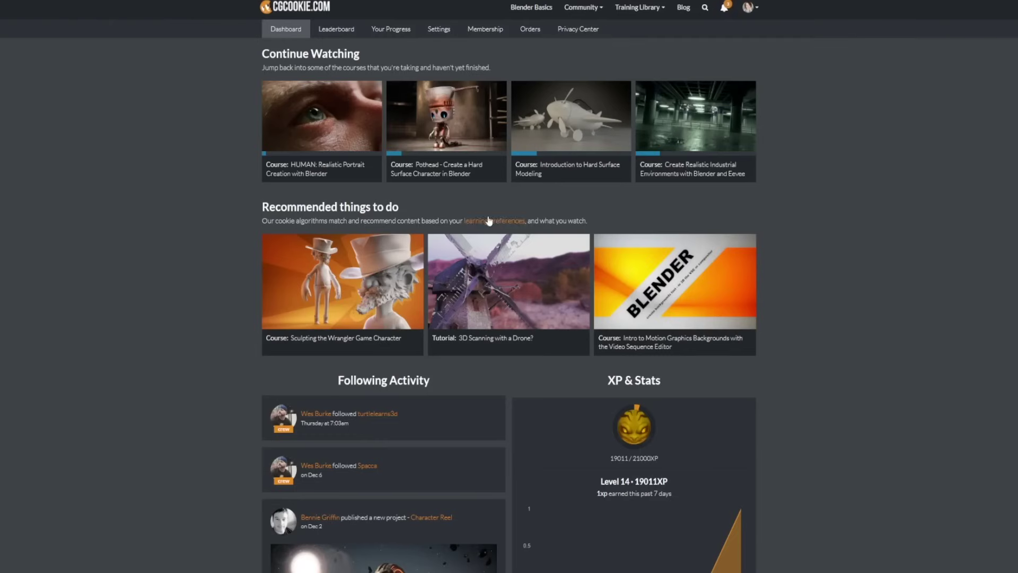
Open the HUMAN course's Facial Feature Swap lesson and view a question with its answers.
click(321, 119)
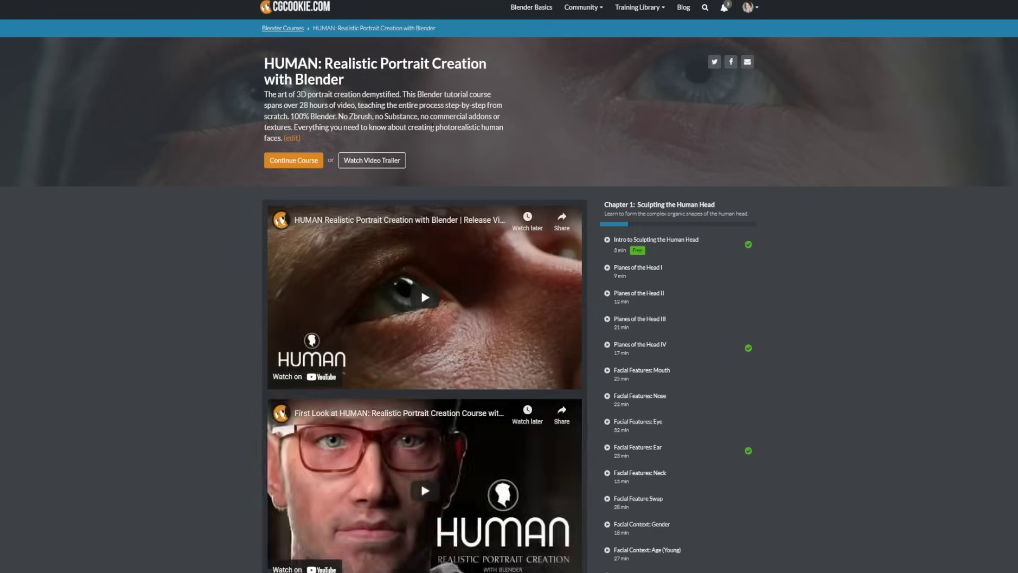
scroll(791, 173, down, 2)
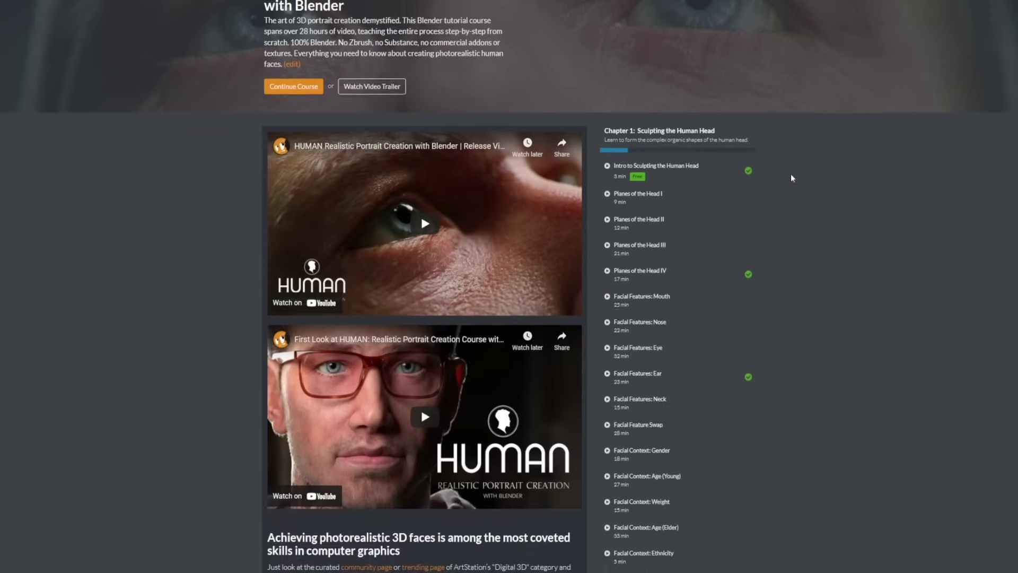
click(666, 411)
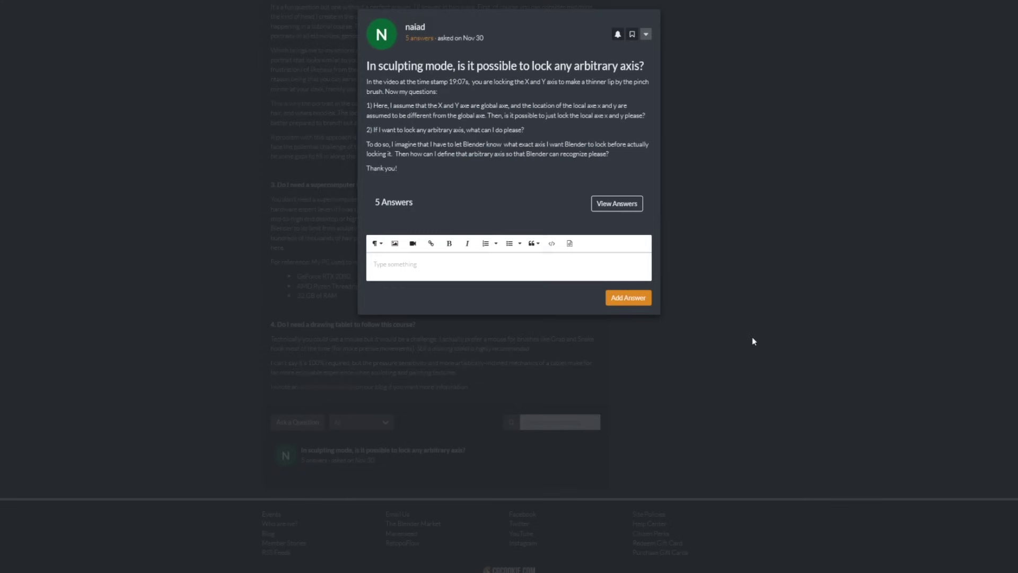
click(612, 208)
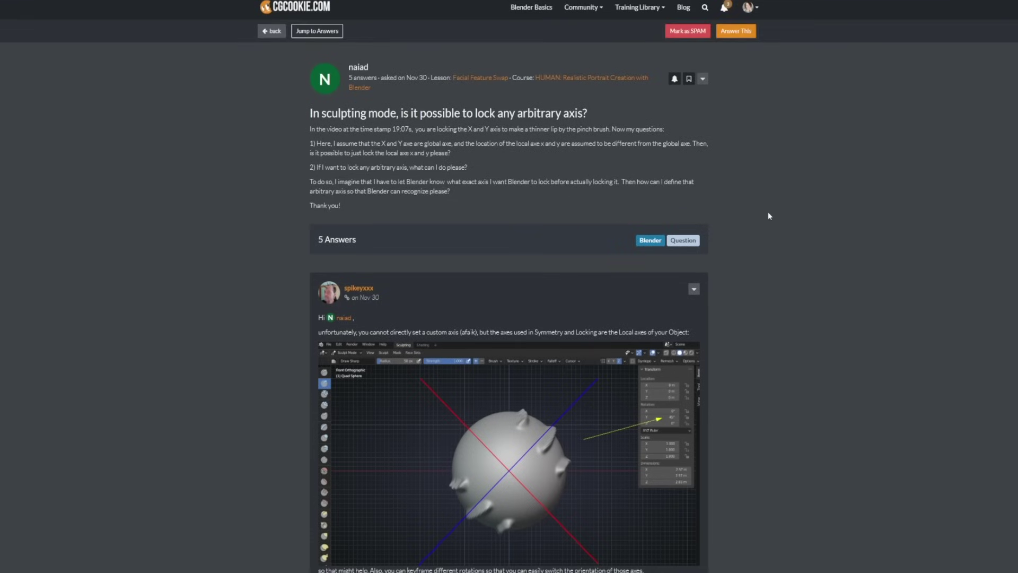
scroll(769, 216, down, 5)
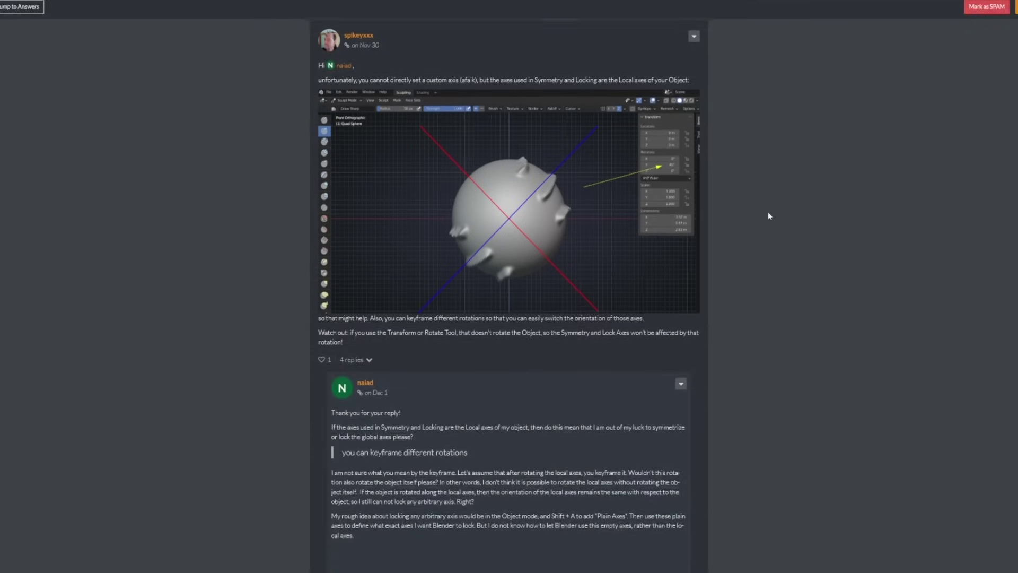
scroll(897, 159, up, 10)
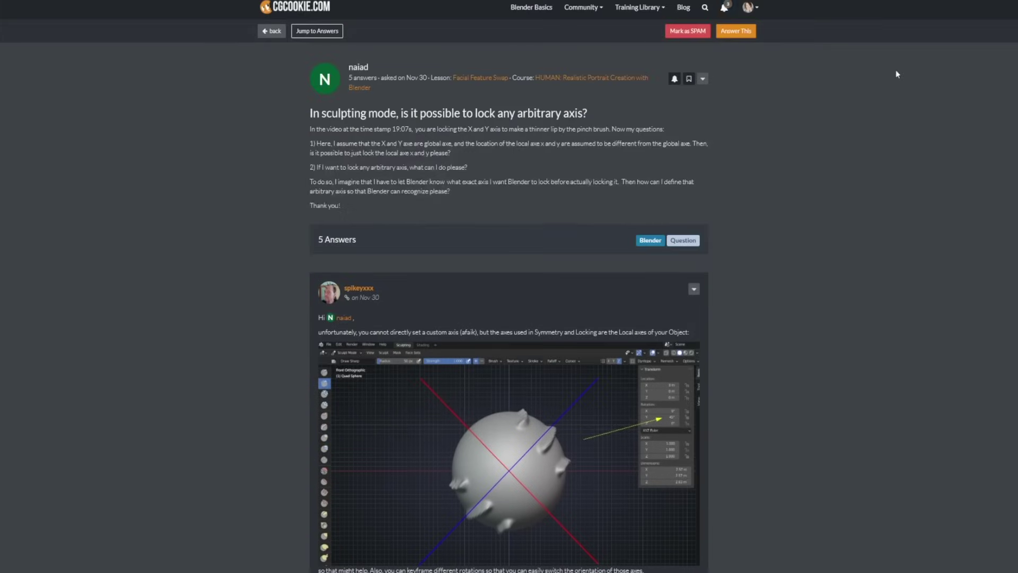
Open the CG Cookie Community topic list and scroll through it.
click(581, 8)
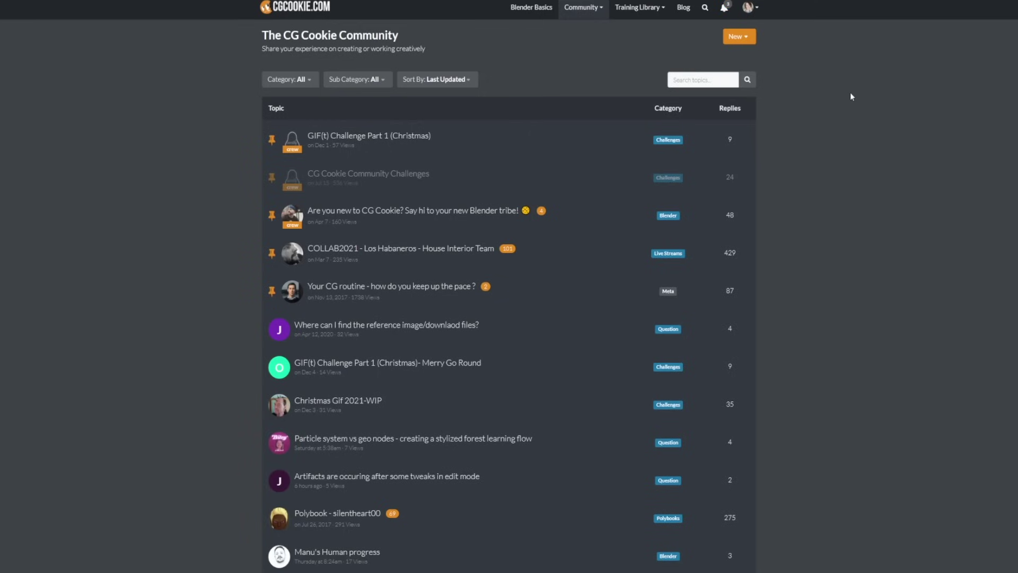
scroll(851, 92, down, 3)
scroll(851, 97, down, 3)
scroll(851, 96, up, 8)
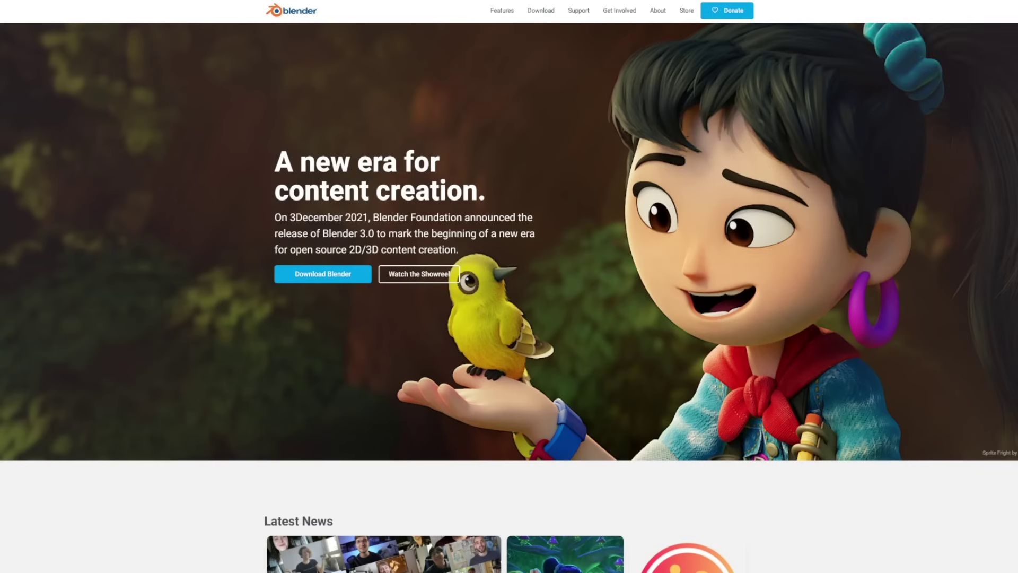
Go to the Blender download page and check the other versions dropdown.
click(328, 277)
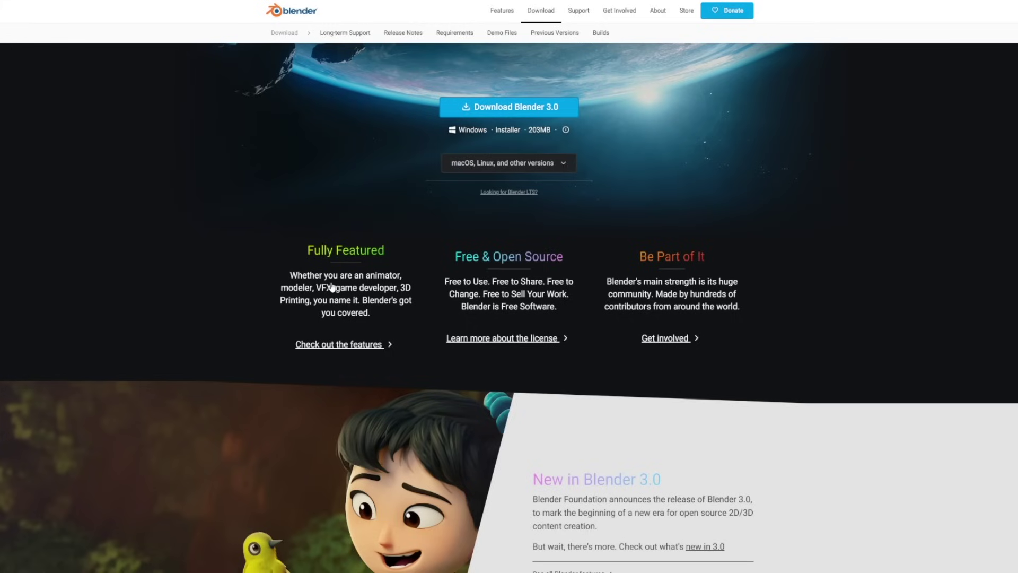
click(558, 168)
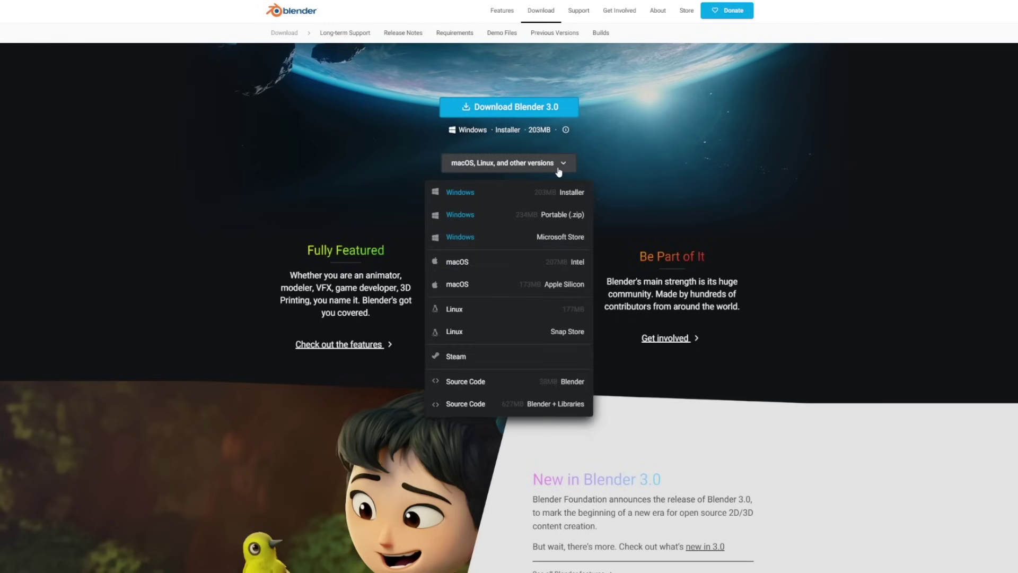
click(625, 166)
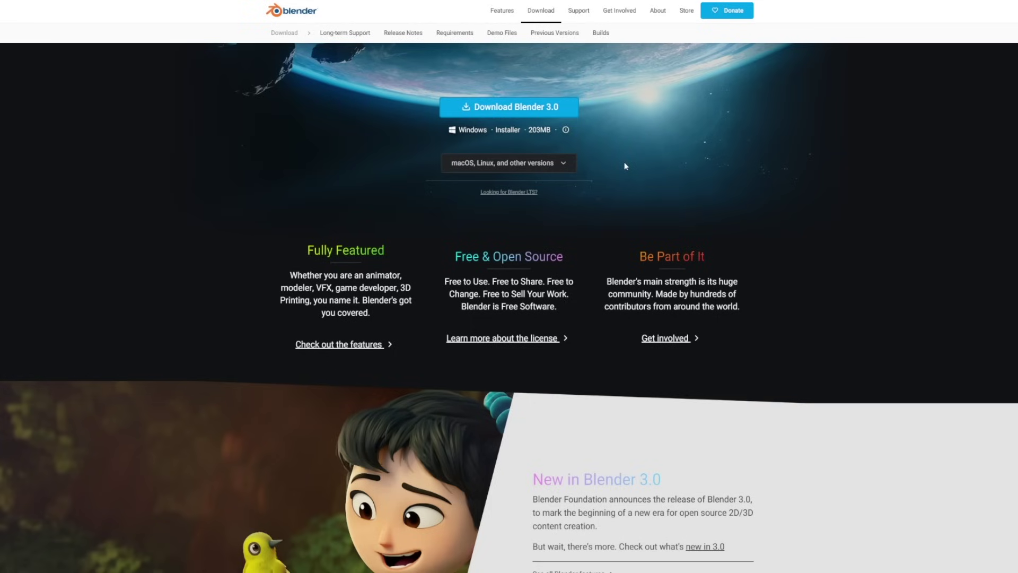
Browse the Previous Versions release listing, then return to the Blender 3.0 download page.
click(553, 34)
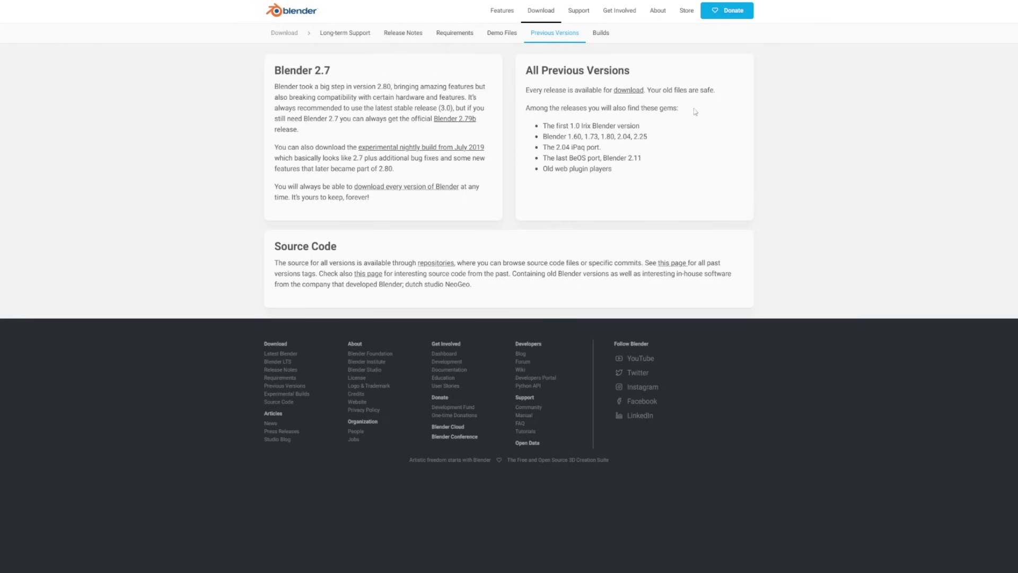
click(629, 93)
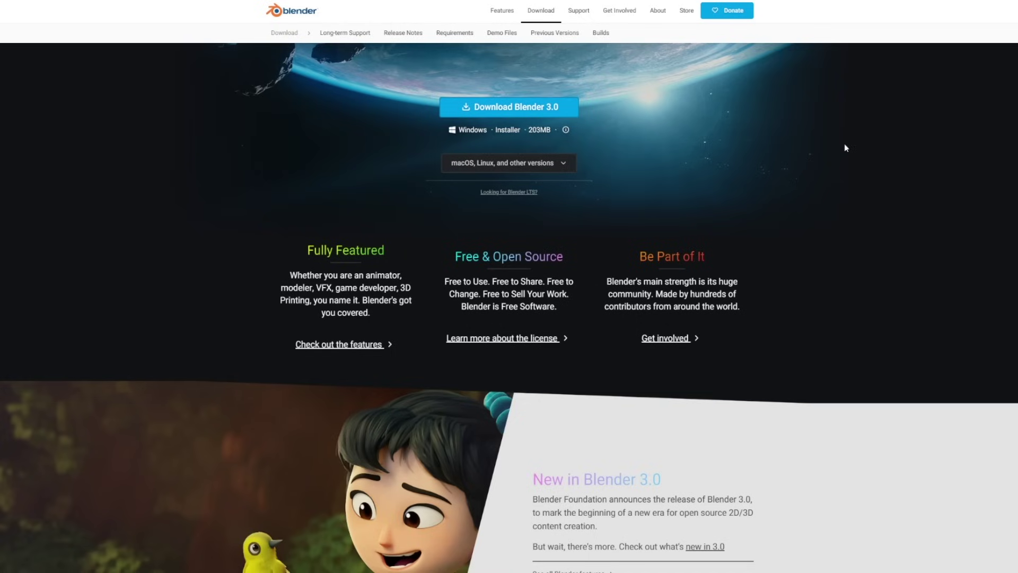
scroll(845, 146, down, 8)
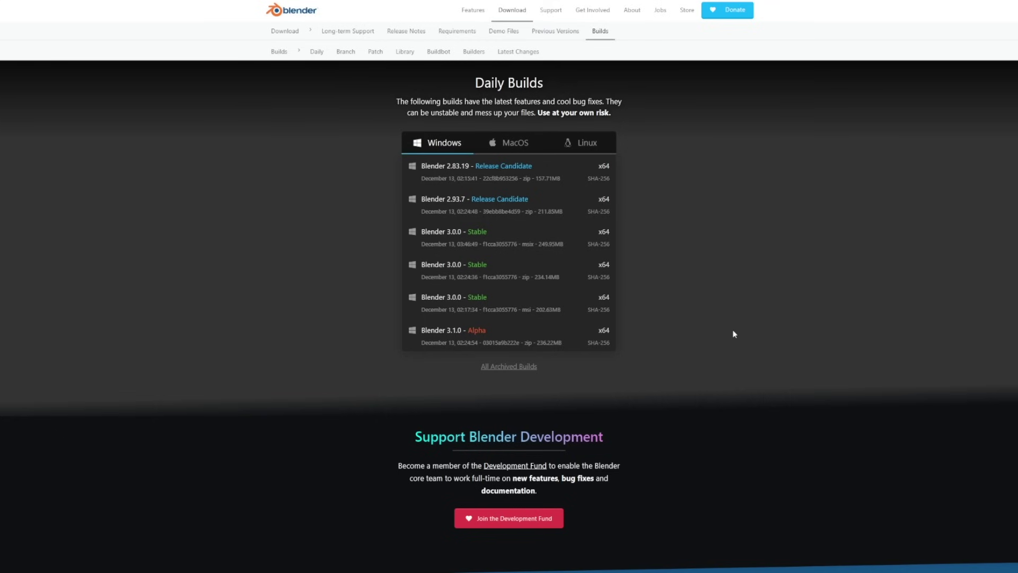
key(alt+Left)
scroll(735, 333, up, 10)
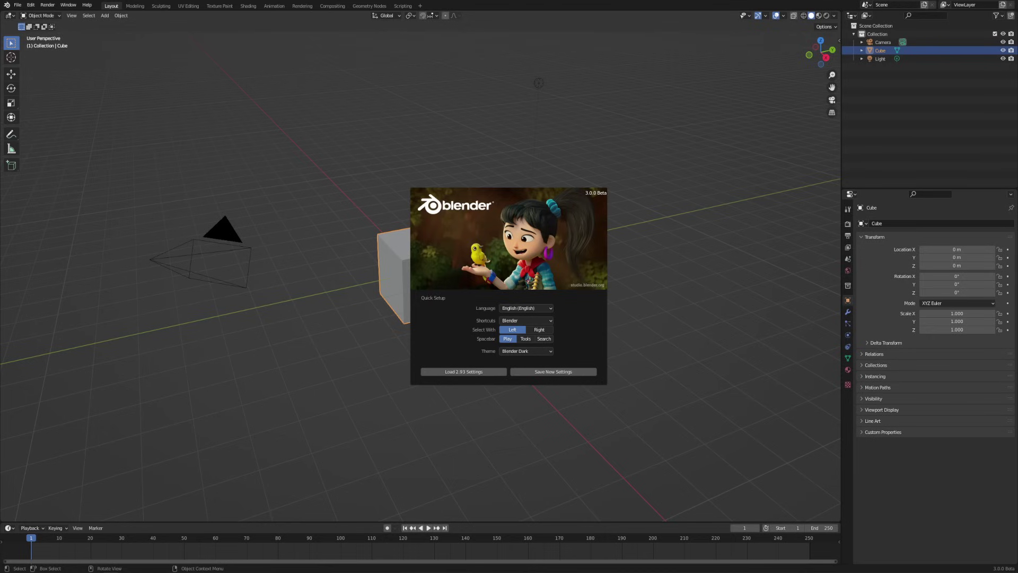
Check the Quick Setup Language list and click Save New Settings.
click(546, 308)
click(556, 304)
click(547, 308)
click(568, 371)
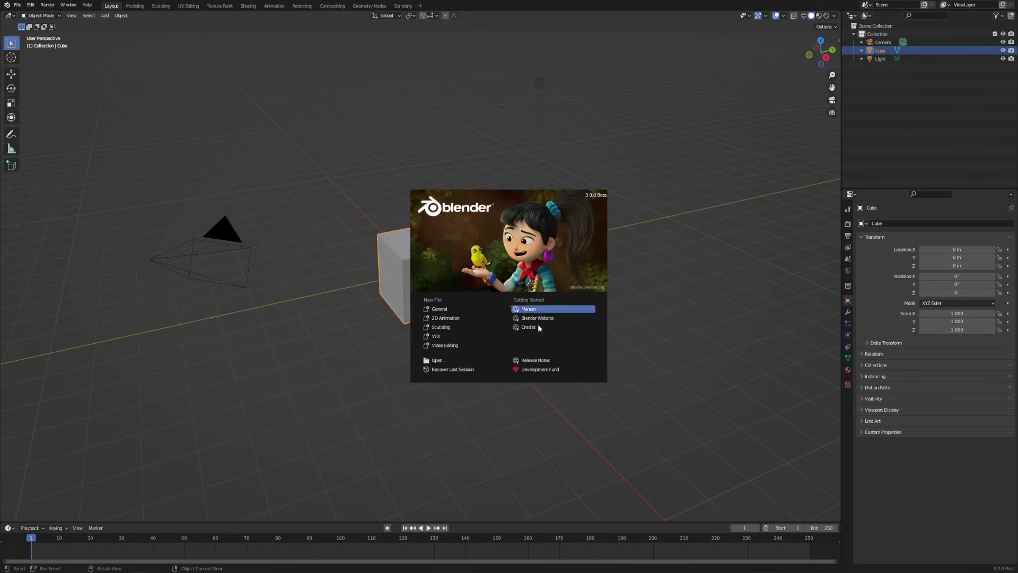
Close the splash screen to show the default cube, camera and light.
click(547, 256)
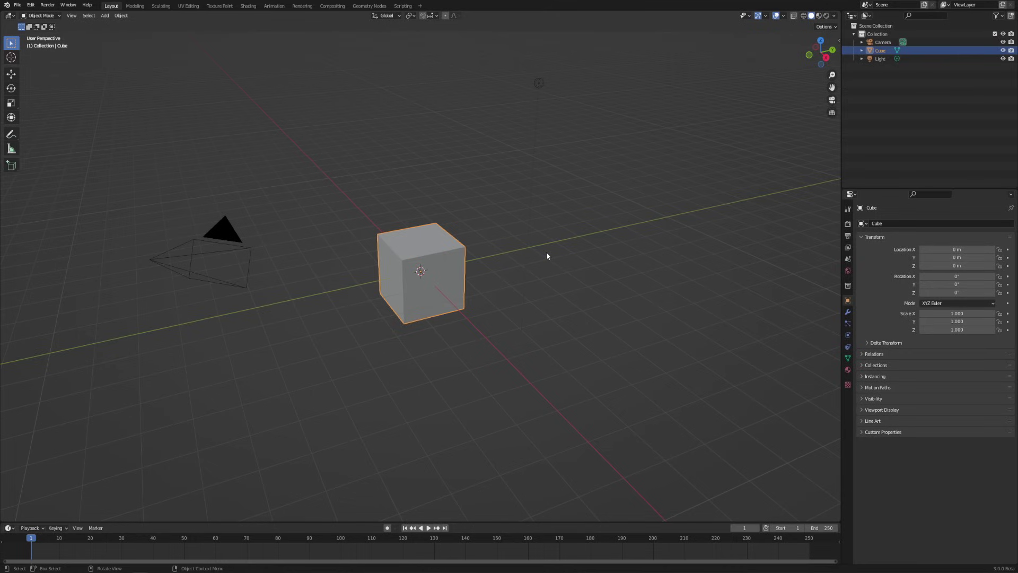
shift+middle_drag(546, 256, 547, 256)
In Edit > Preferences, set the Interface Resolution Scale to 1.3.
click(30, 5)
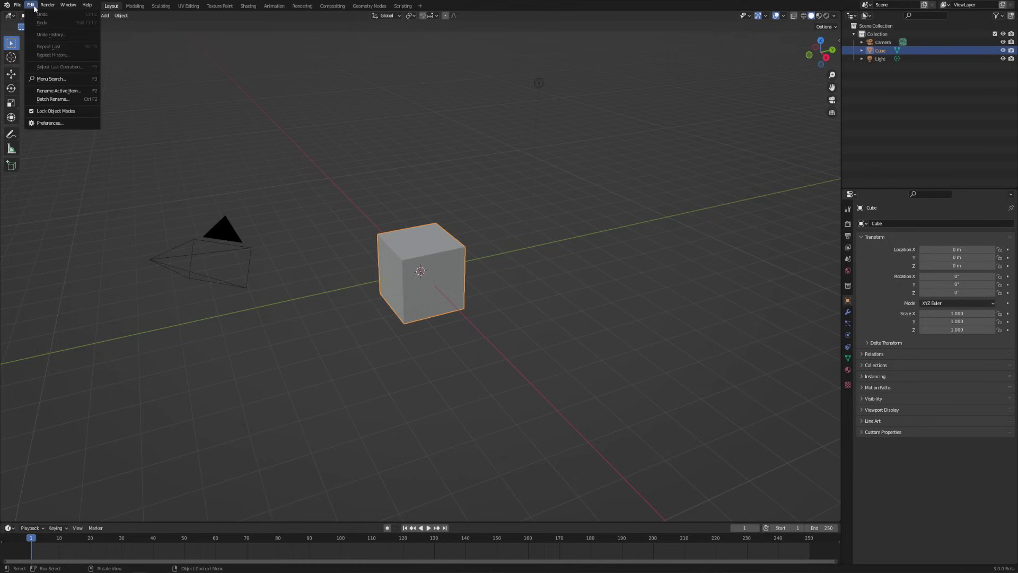
click(50, 123)
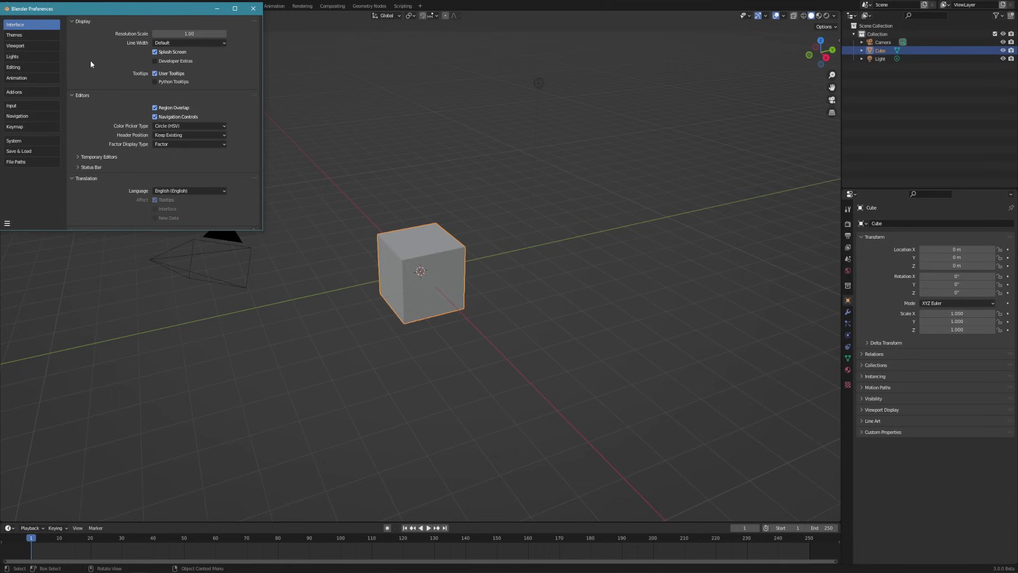
drag(68, 14, 152, 57)
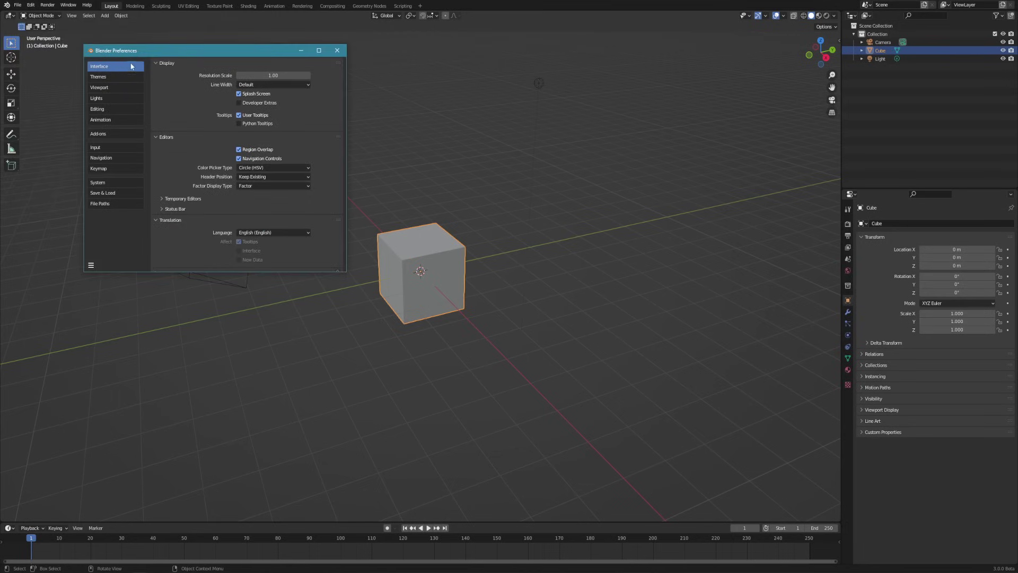
click(270, 73)
text(1.3)
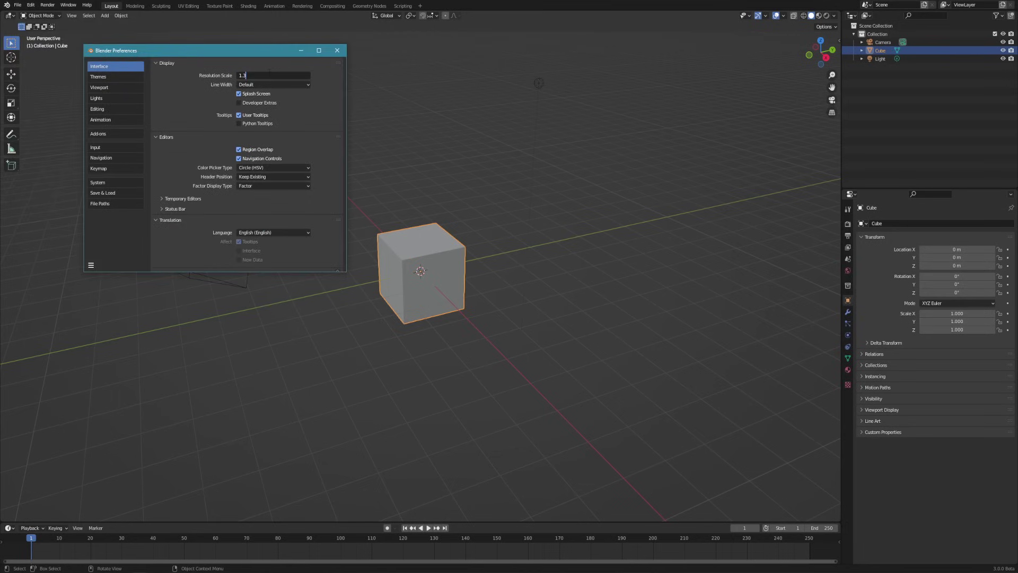
key(Return)
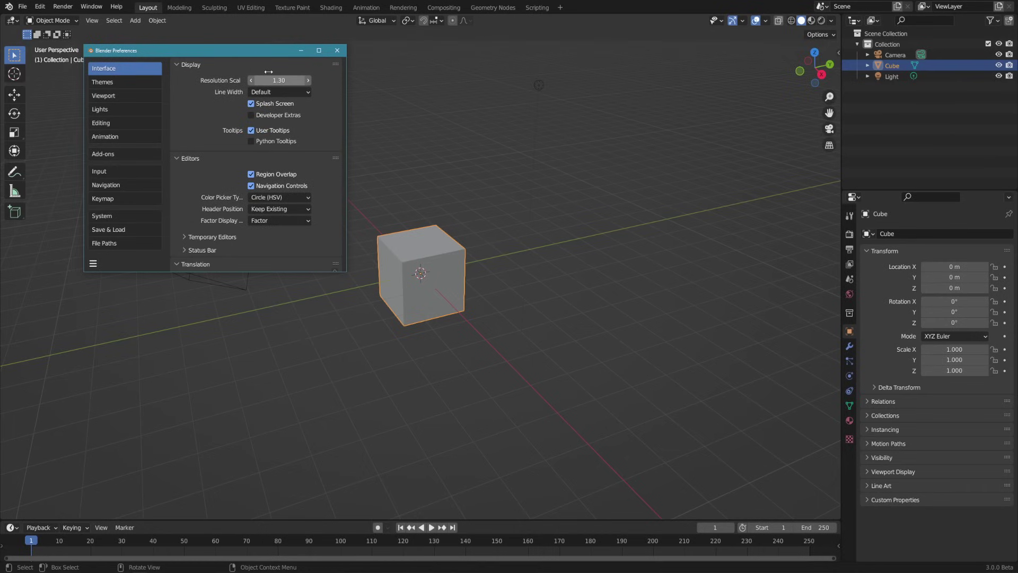
Close Preferences and click empty space to deselect the cube.
click(337, 50)
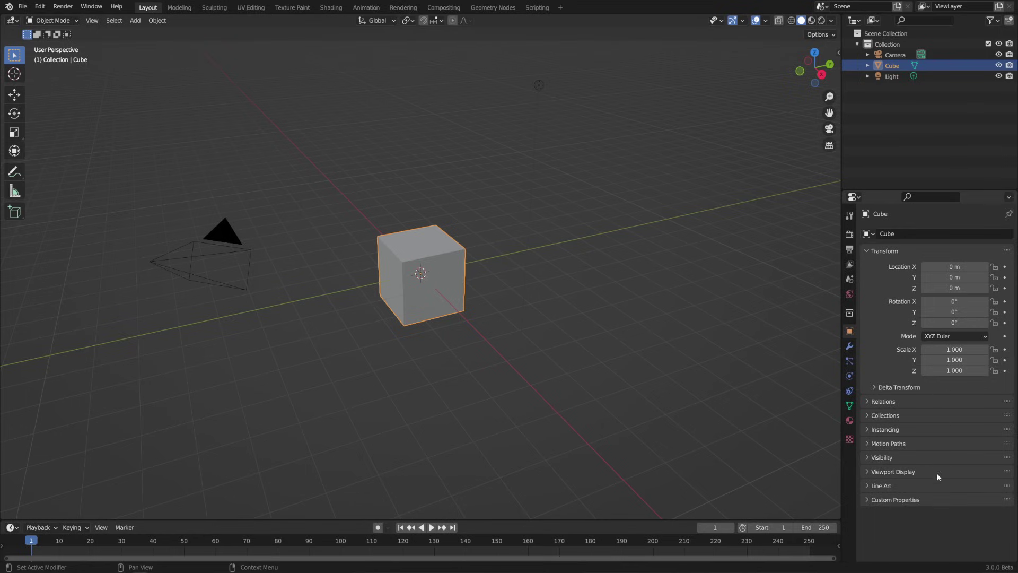
click(927, 533)
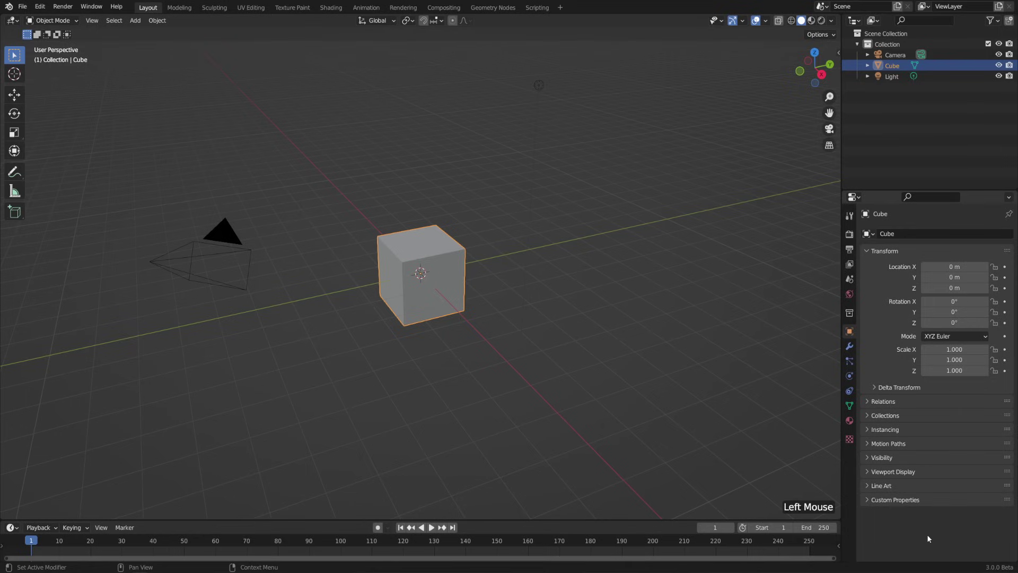
click(969, 149)
Bring up the viewport context menu and try the D and S keys.
right_click(653, 290)
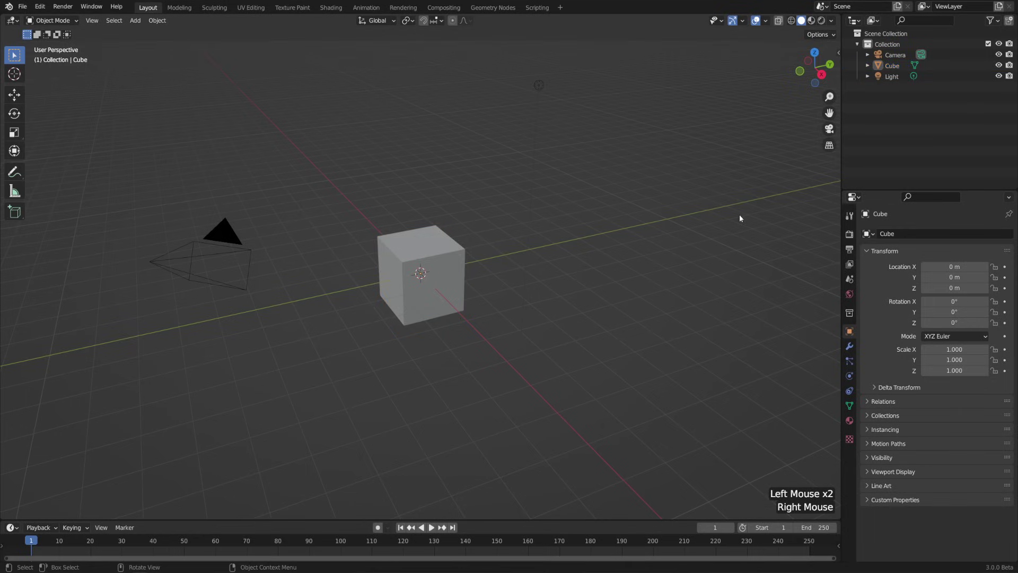
key(d)
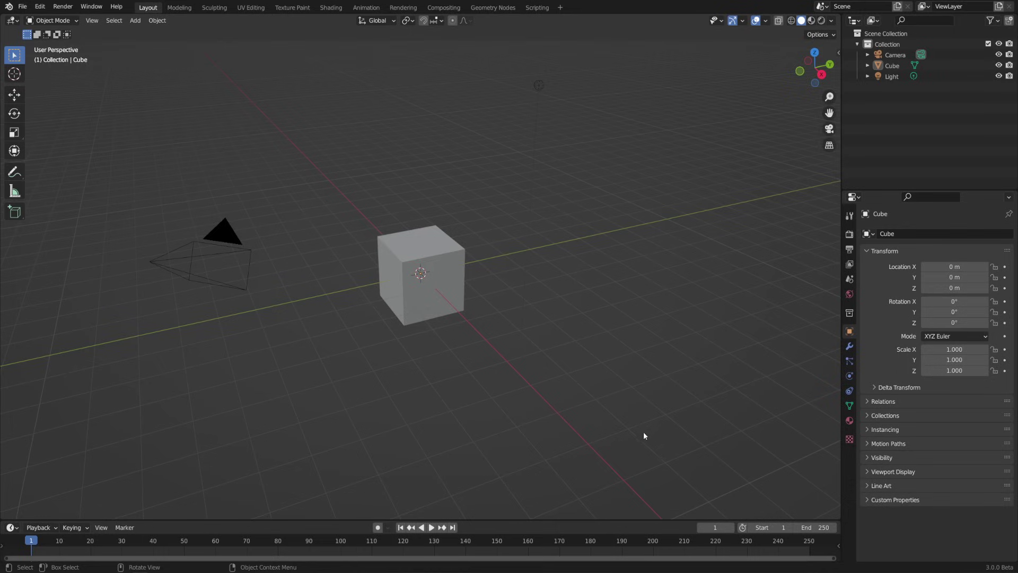
key(d)
key(d)
key(s)
click(40, 6)
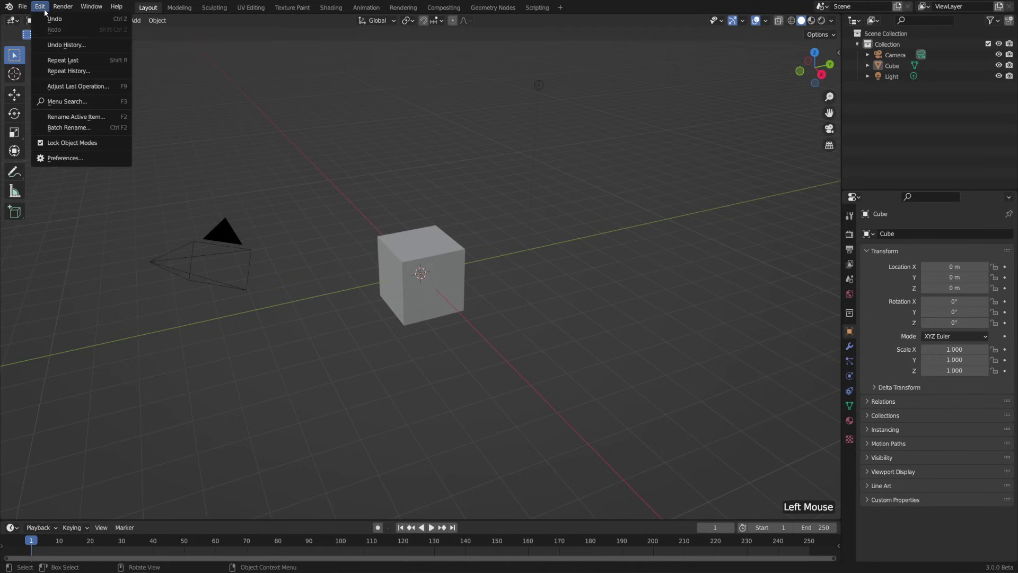
click(52, 162)
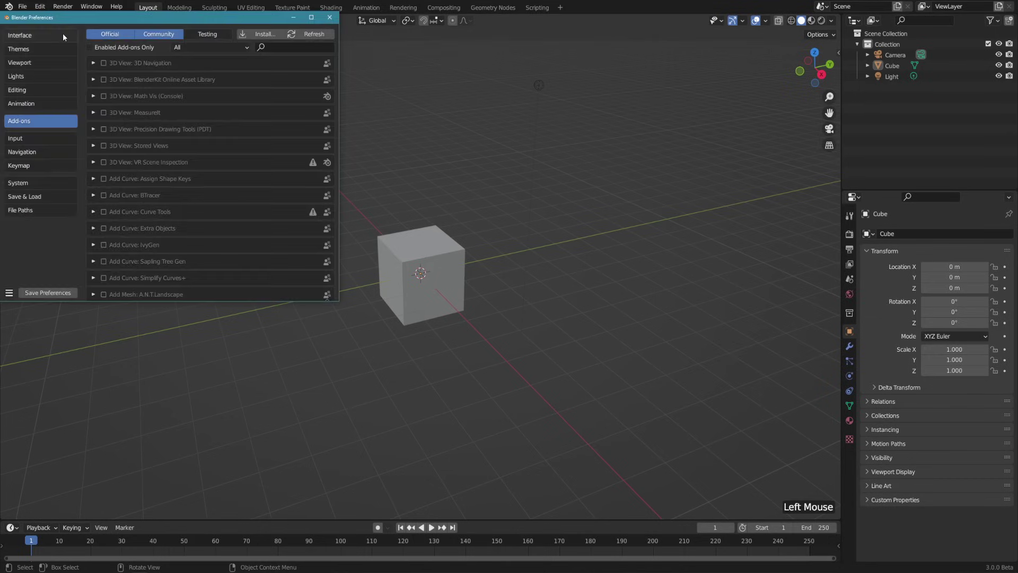
click(63, 34)
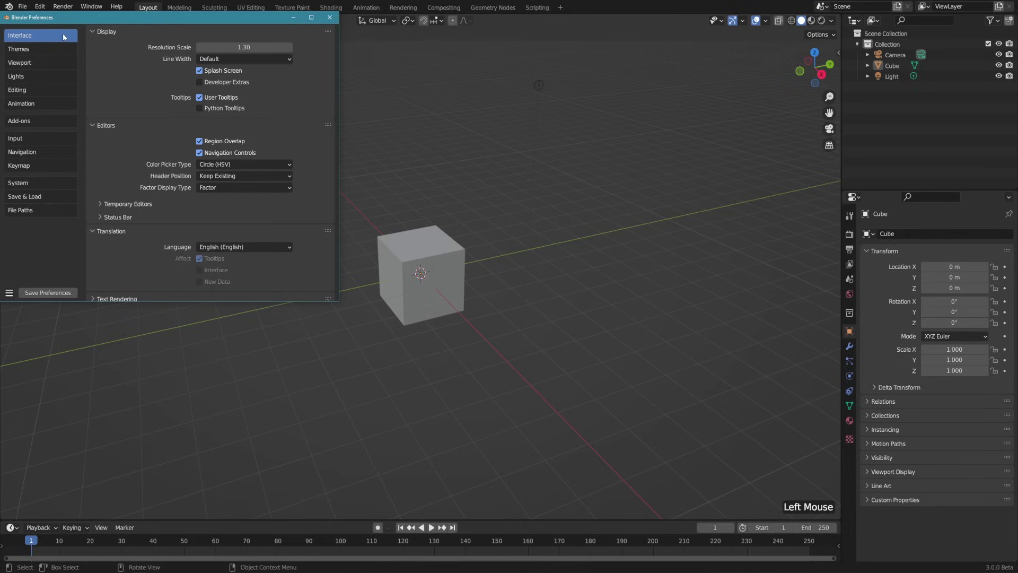
click(329, 17)
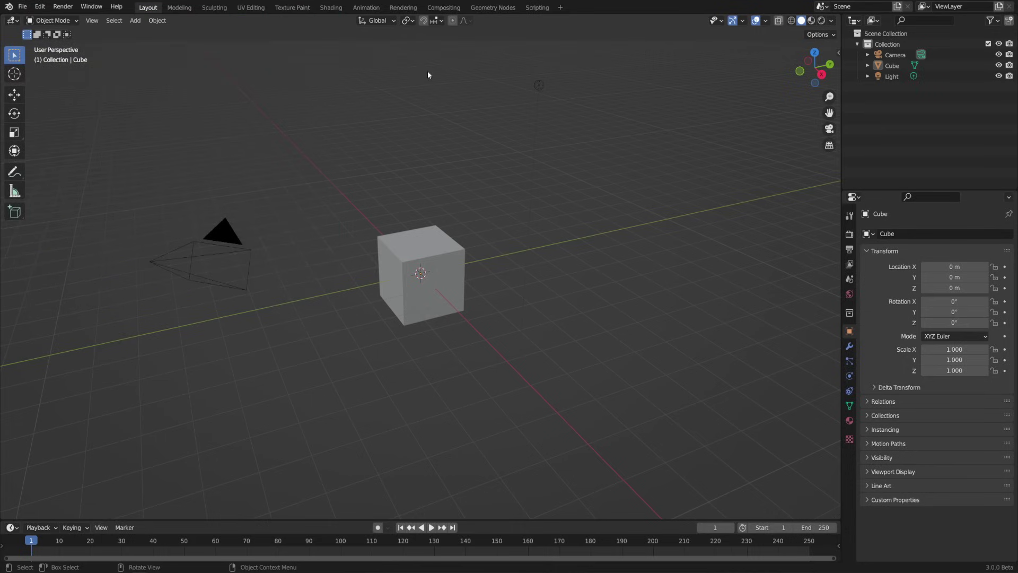